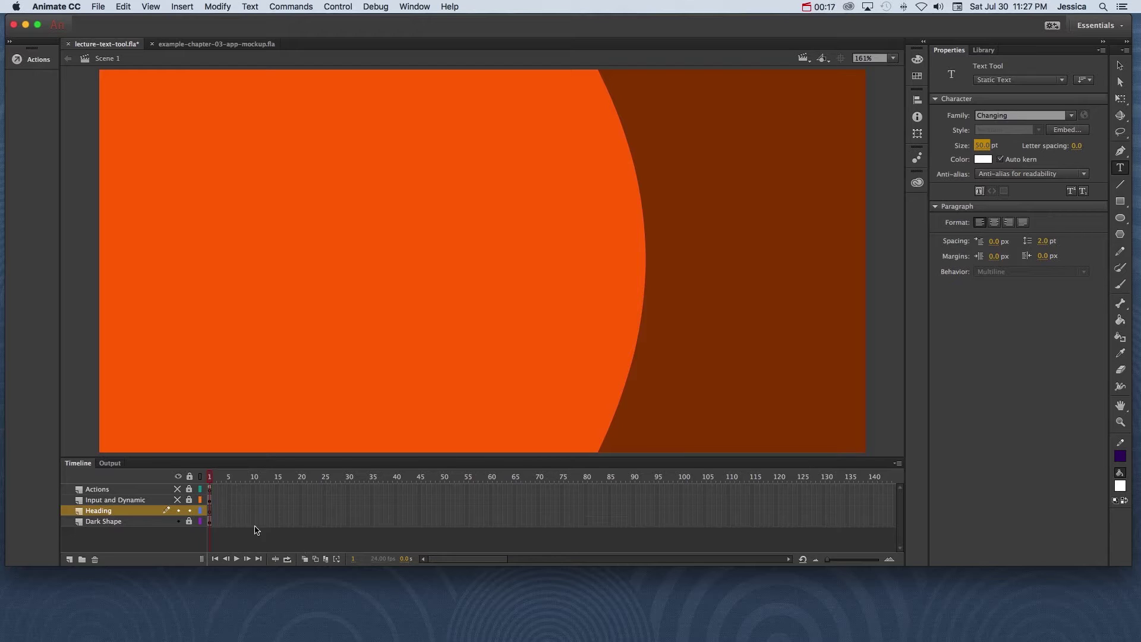
On frame 1 of the Heading layer, set the Text tool to Changing font at 110 pt.
click(211, 513)
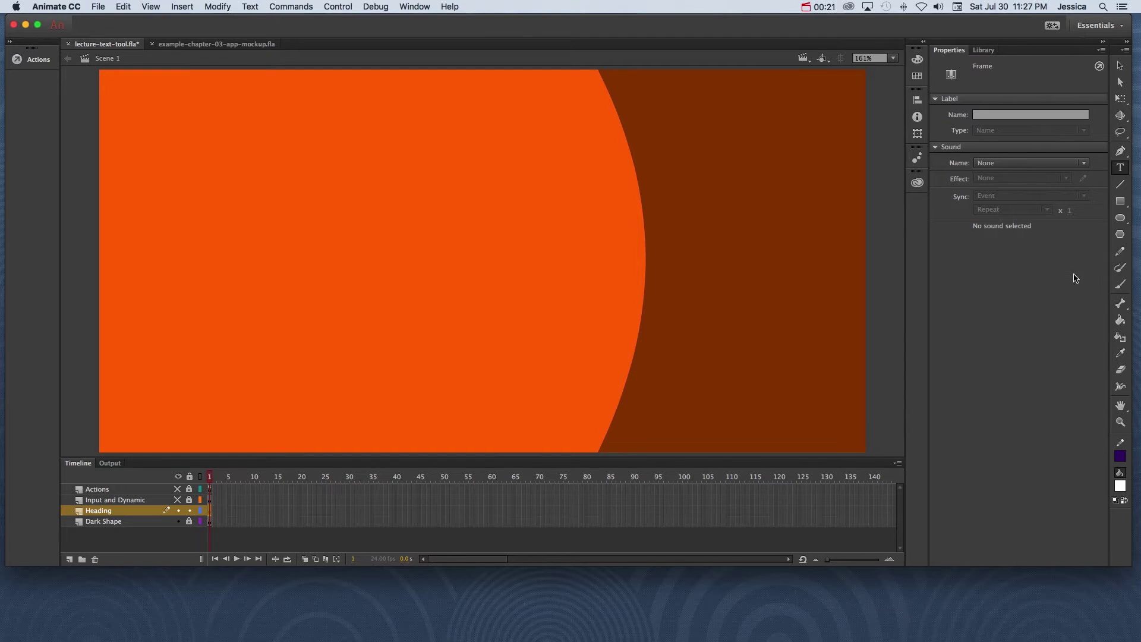
click(1122, 172)
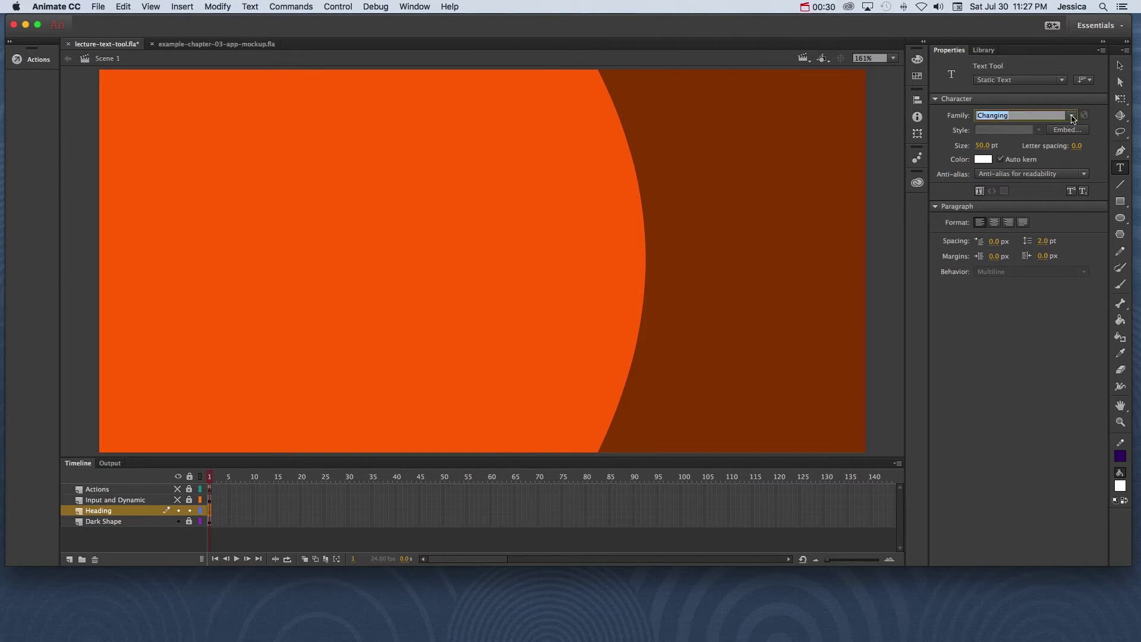
click(1072, 115)
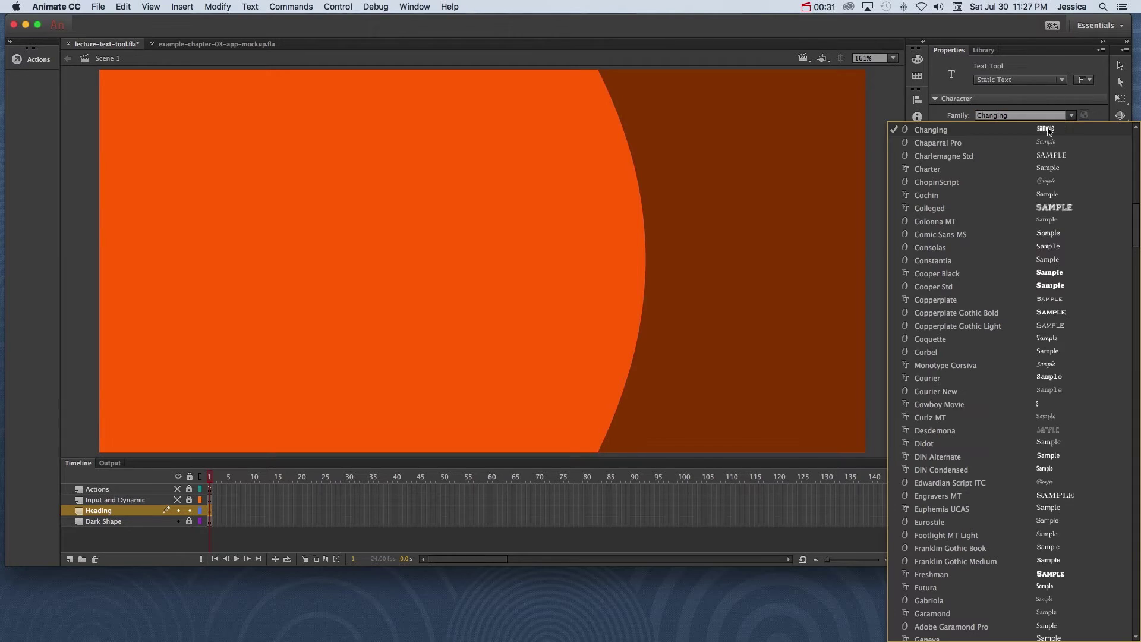
click(973, 131)
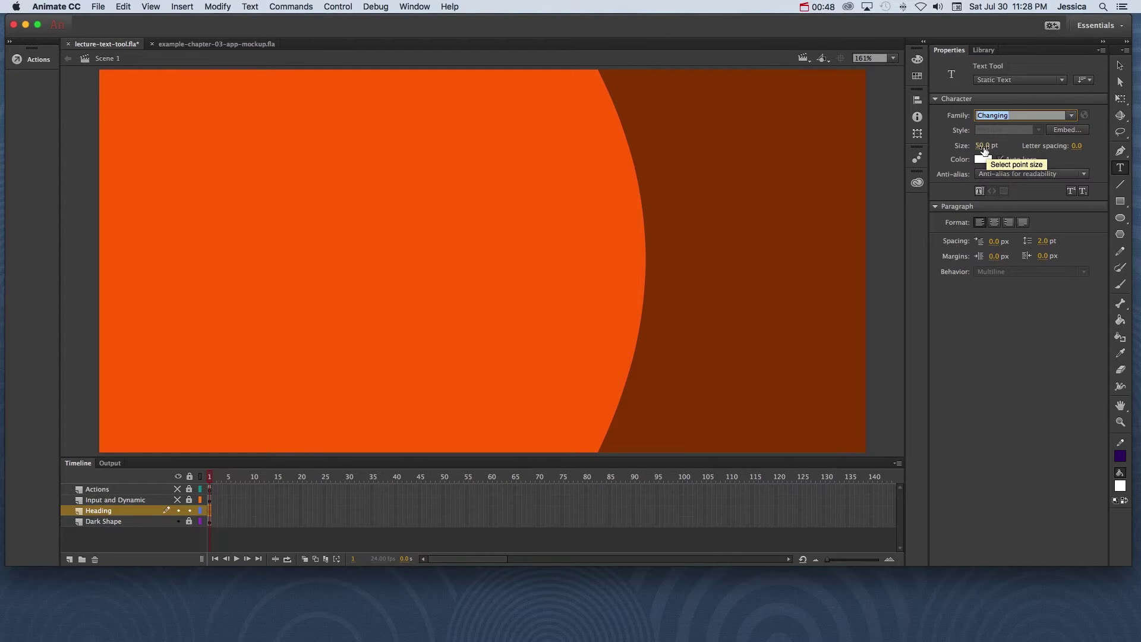
mouse_move(984, 150)
mouse_down()
mouse_move(1053, 148)
mouse_move(985, 153)
mouse_up()
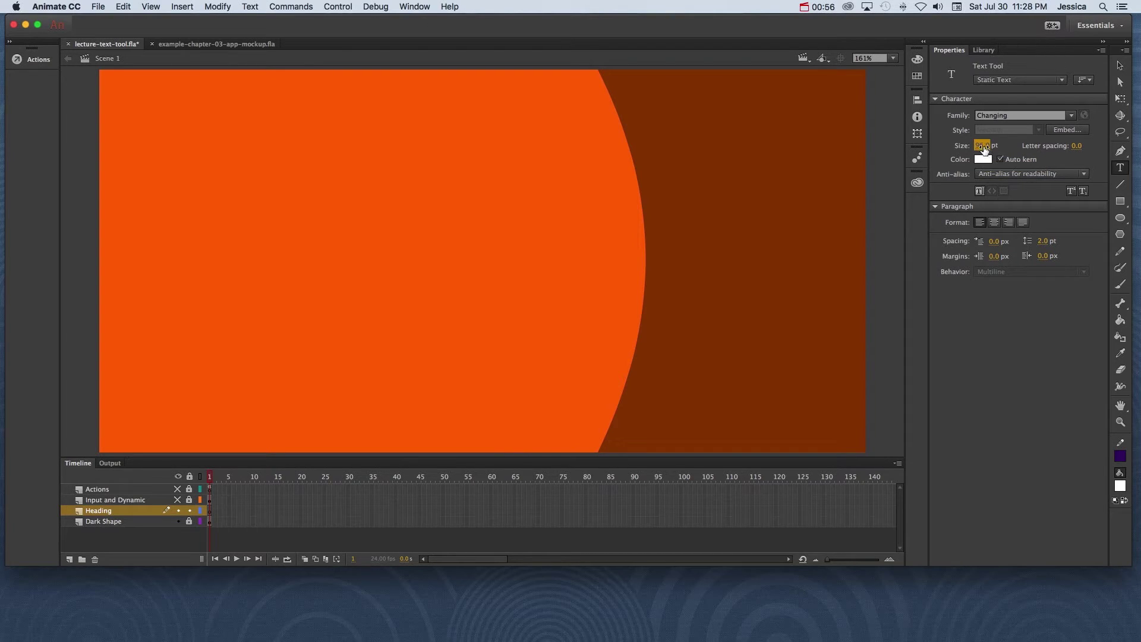
click(985, 150)
text(110)
key(Return)
Type the heading 'Animation 101' on the stage and drag it lower and to the left.
click(146, 193)
text(A)
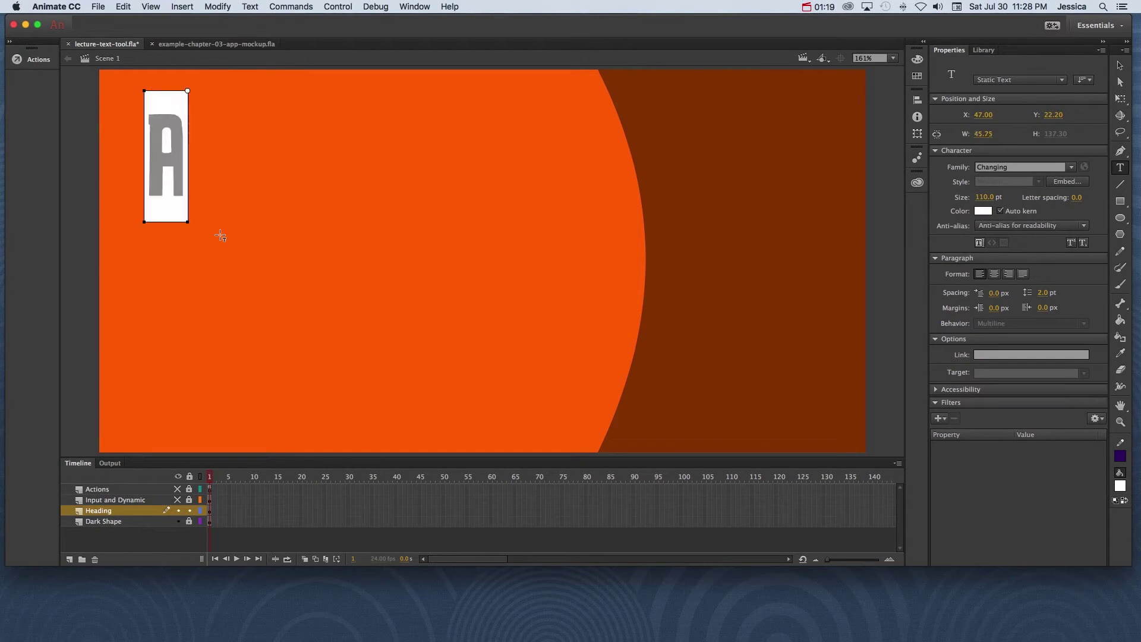
text(nimation 101)
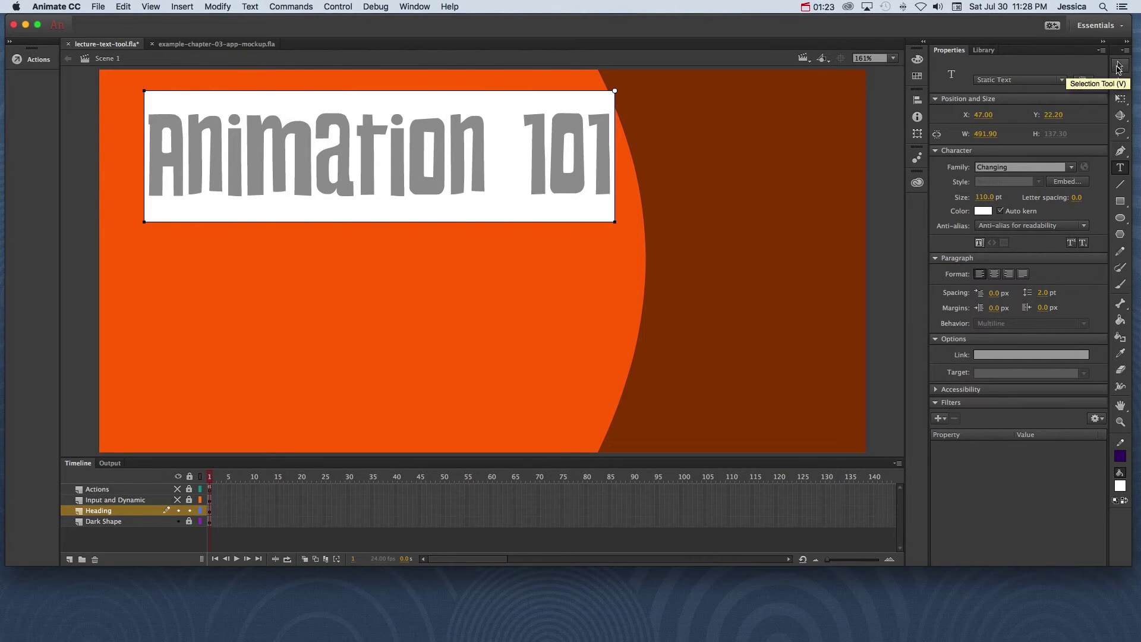
click(1120, 66)
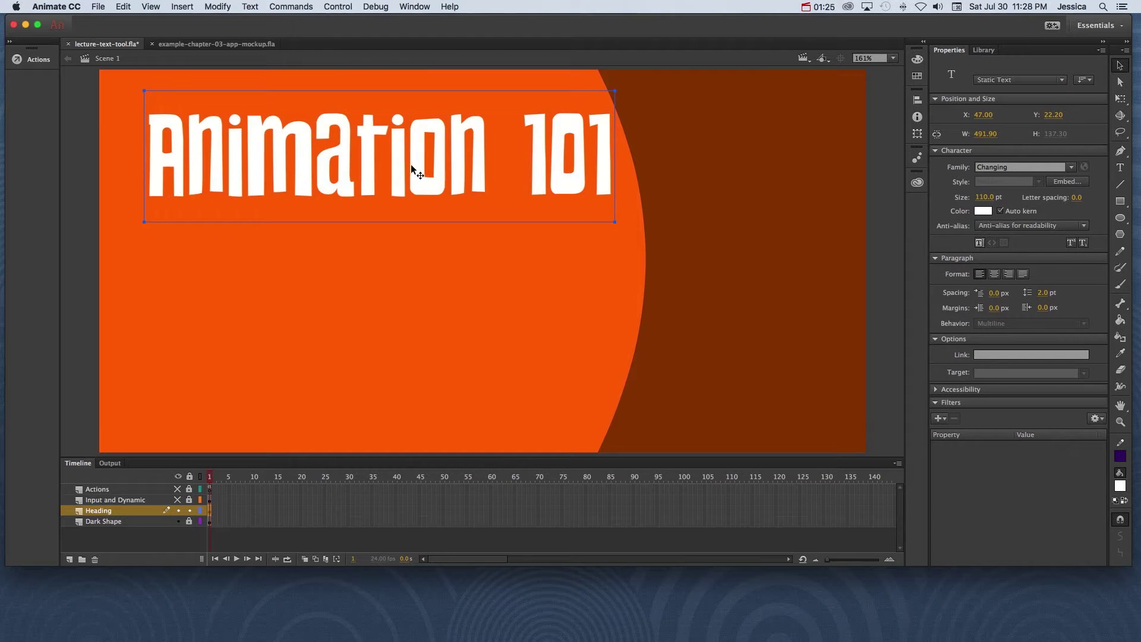
drag(411, 163, 385, 223)
click(518, 340)
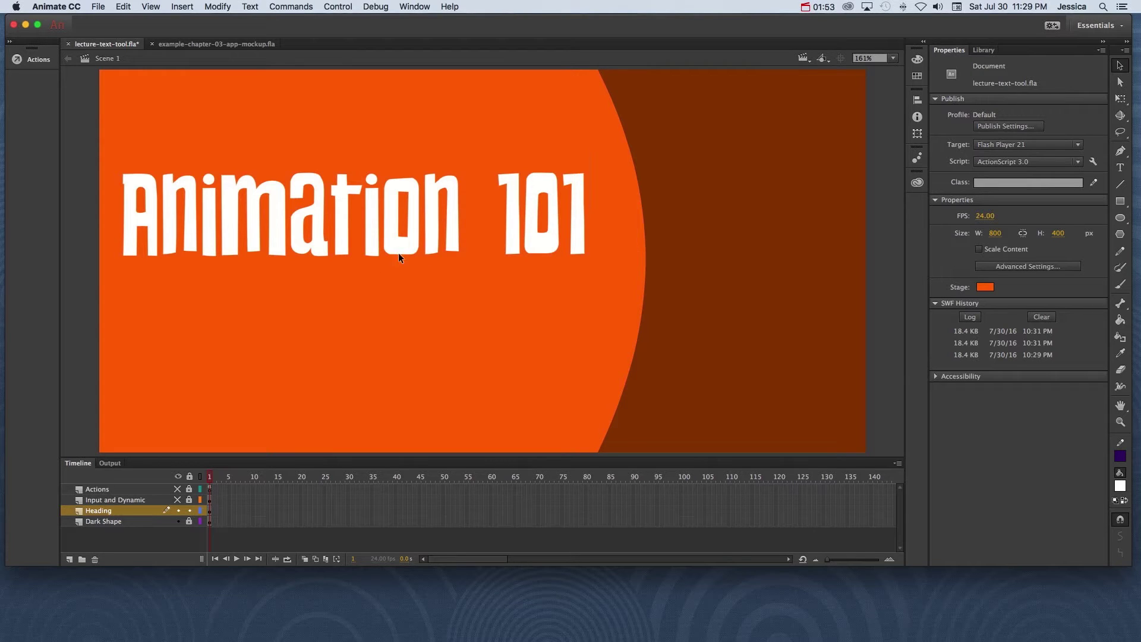
Draw a 25 pt fixed-width text box below the heading, paste the cartoon paragraph, then shrink its size.
click(1121, 168)
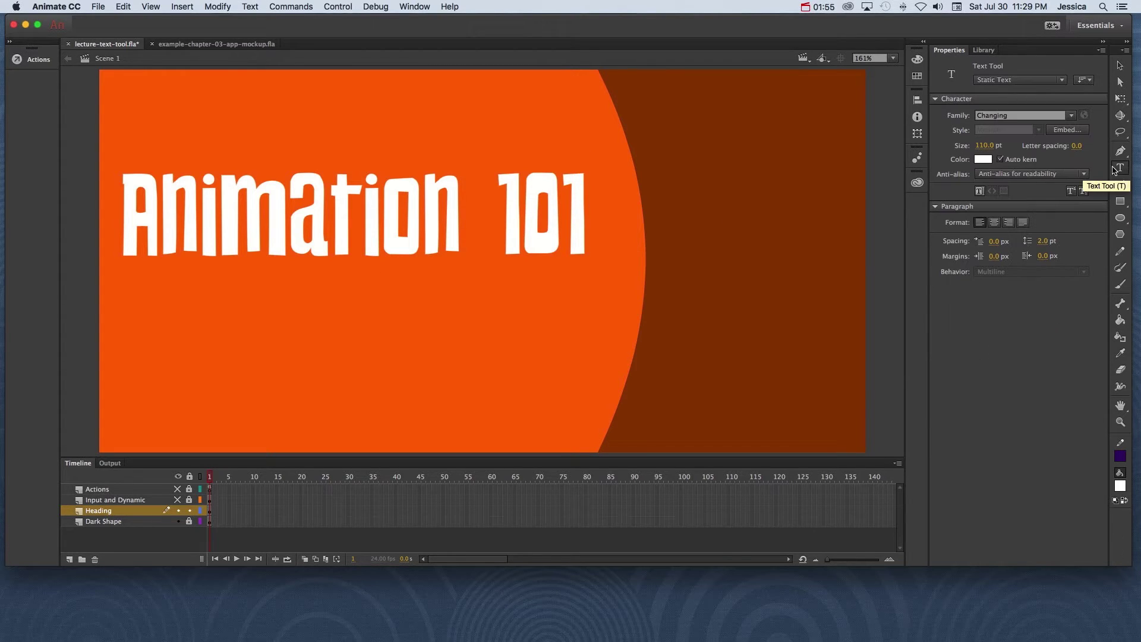
click(982, 146)
text(25)
key(Return)
mouse_move(123, 300)
mouse_down()
mouse_move(435, 403)
mouse_move(581, 416)
mouse_up()
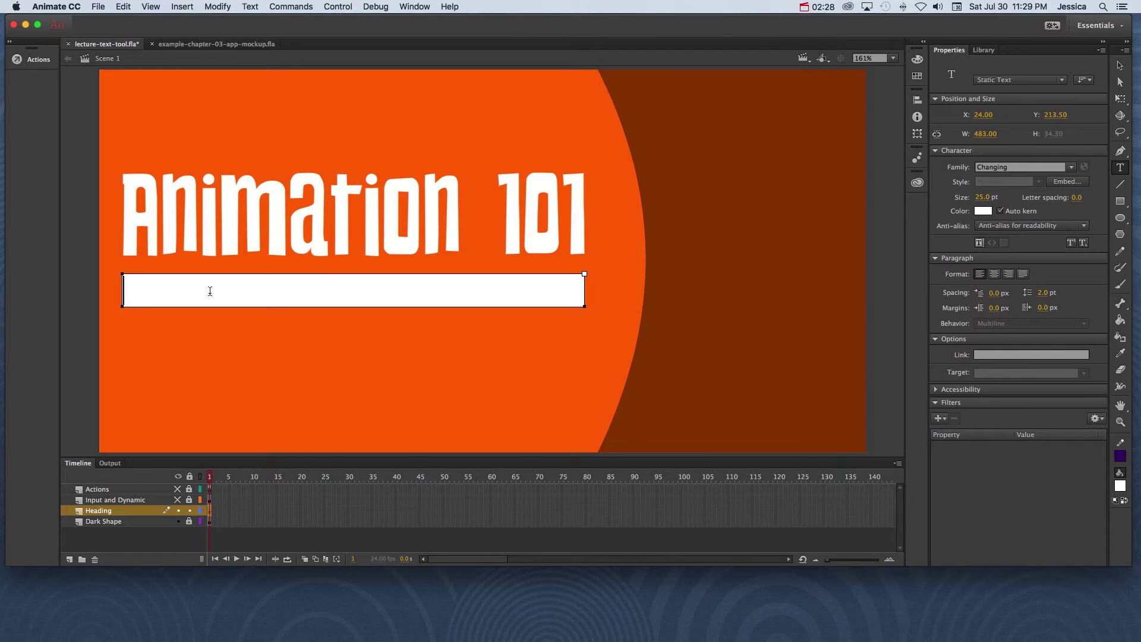
key(super+v)
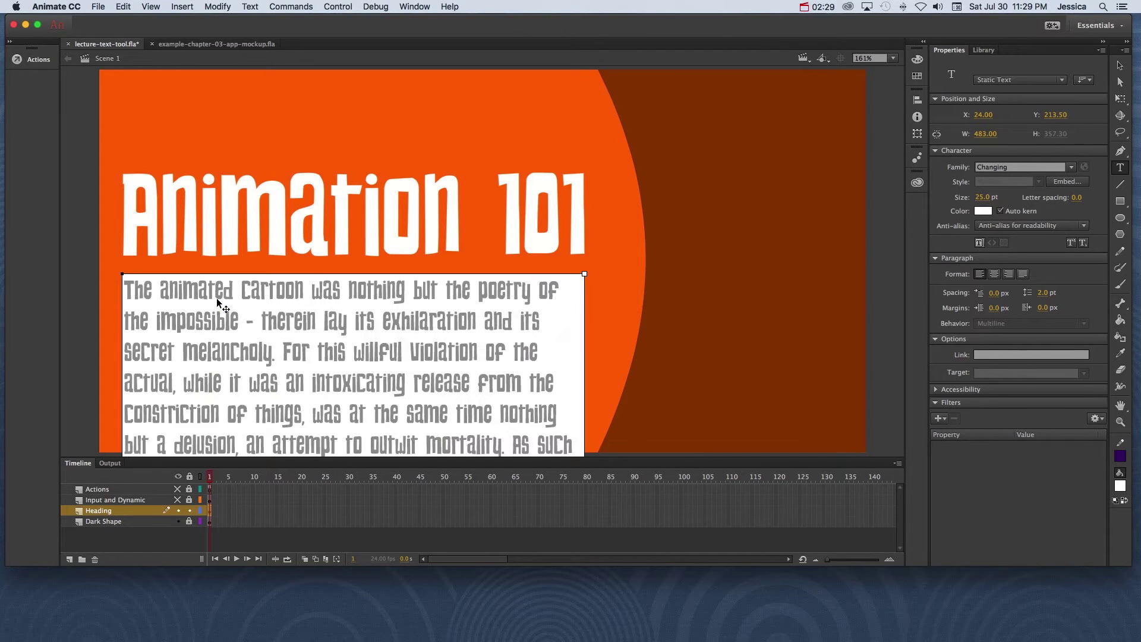
click(1120, 65)
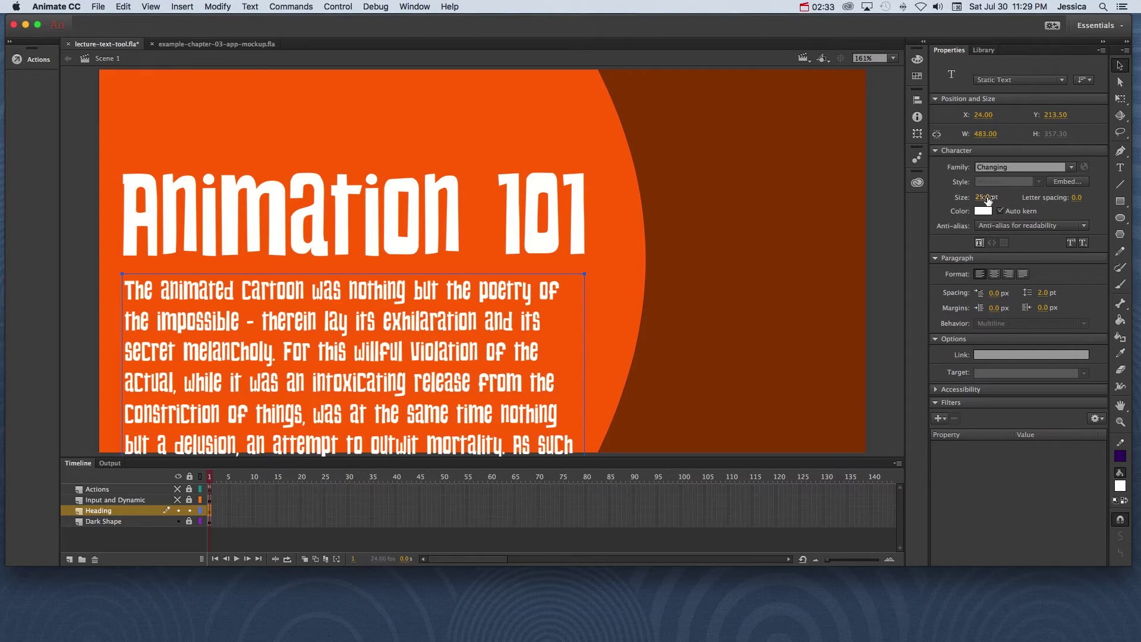
drag(987, 198, 987, 198)
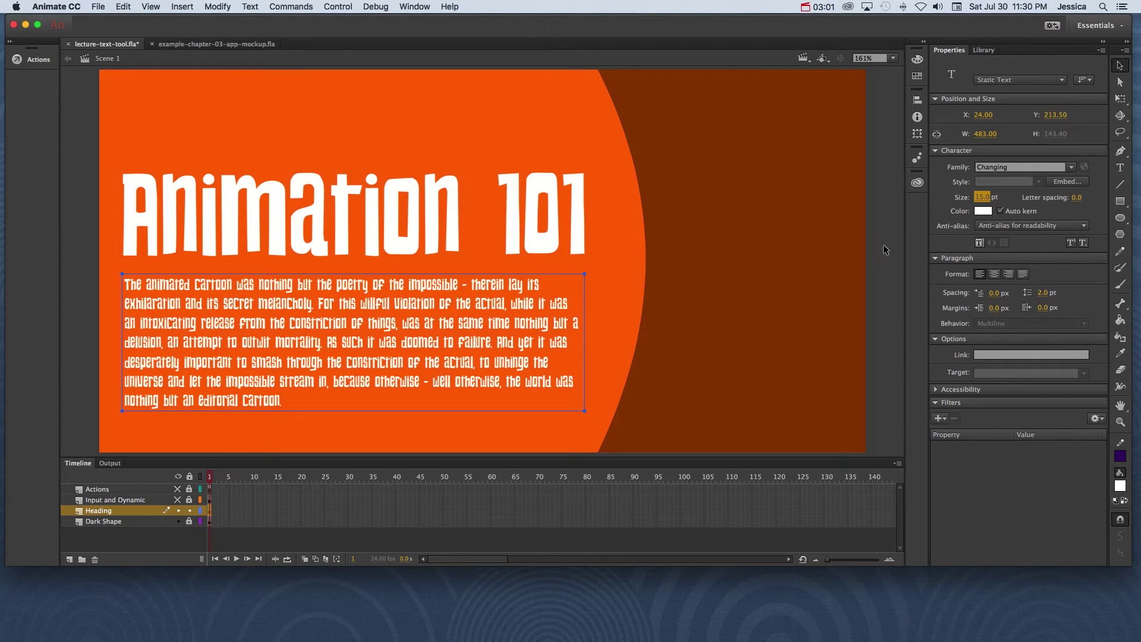
Set the paragraph to Franklin Gothic Book and shrink it to about 11 pt.
click(1071, 169)
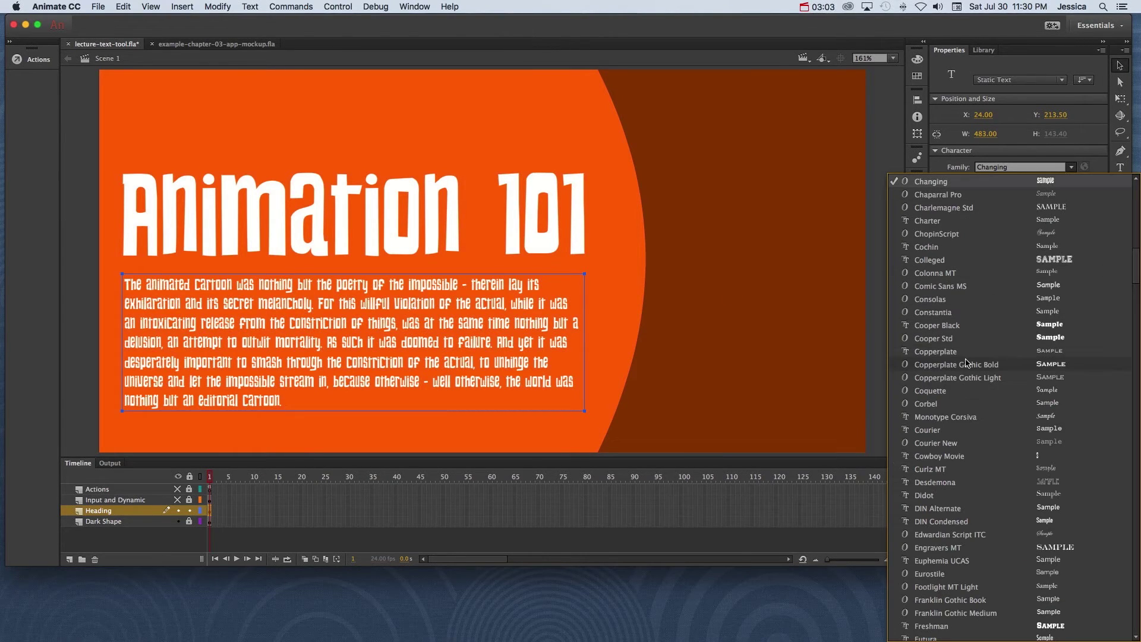
click(966, 602)
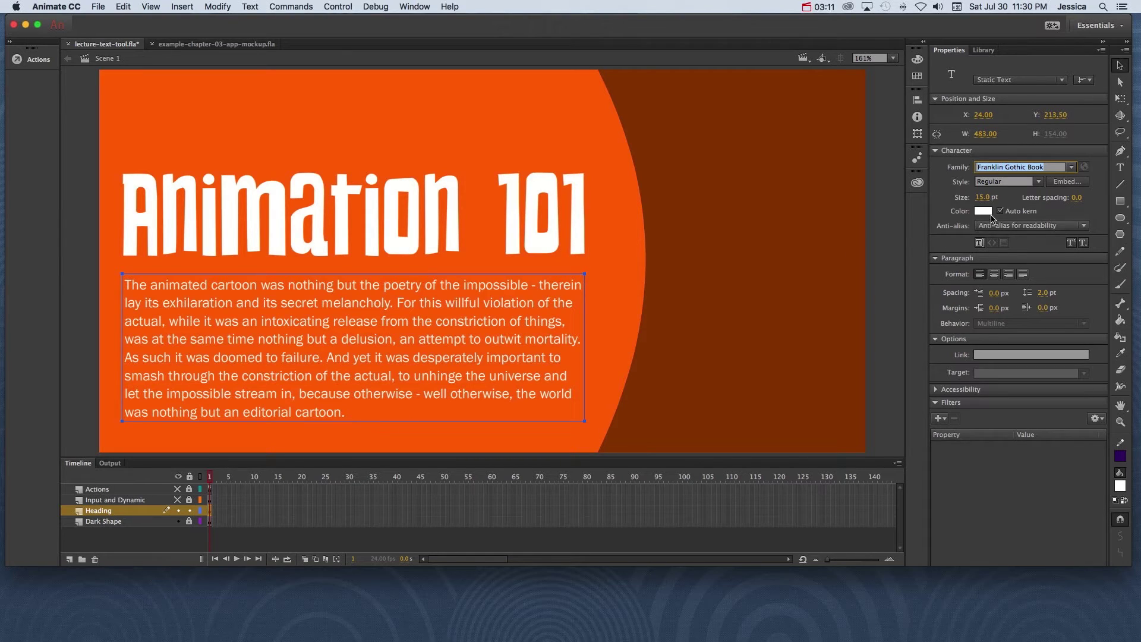
drag(989, 201, 983, 198)
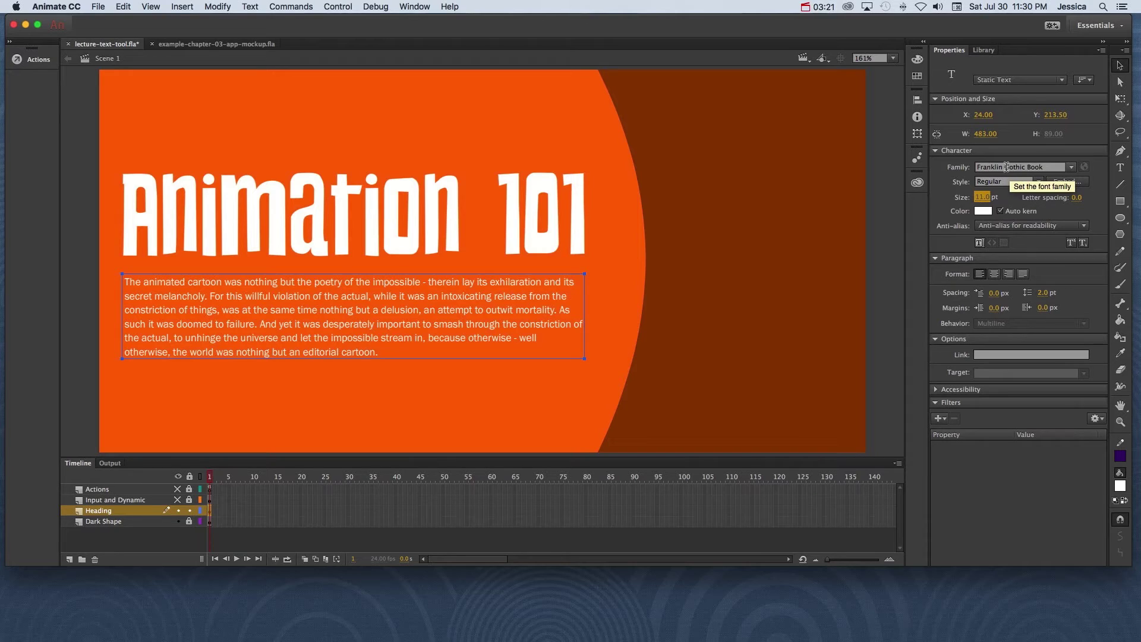
Preview other font families on the paragraph with the arrow keys, settling on Franklin Gothic Book.
click(1015, 167)
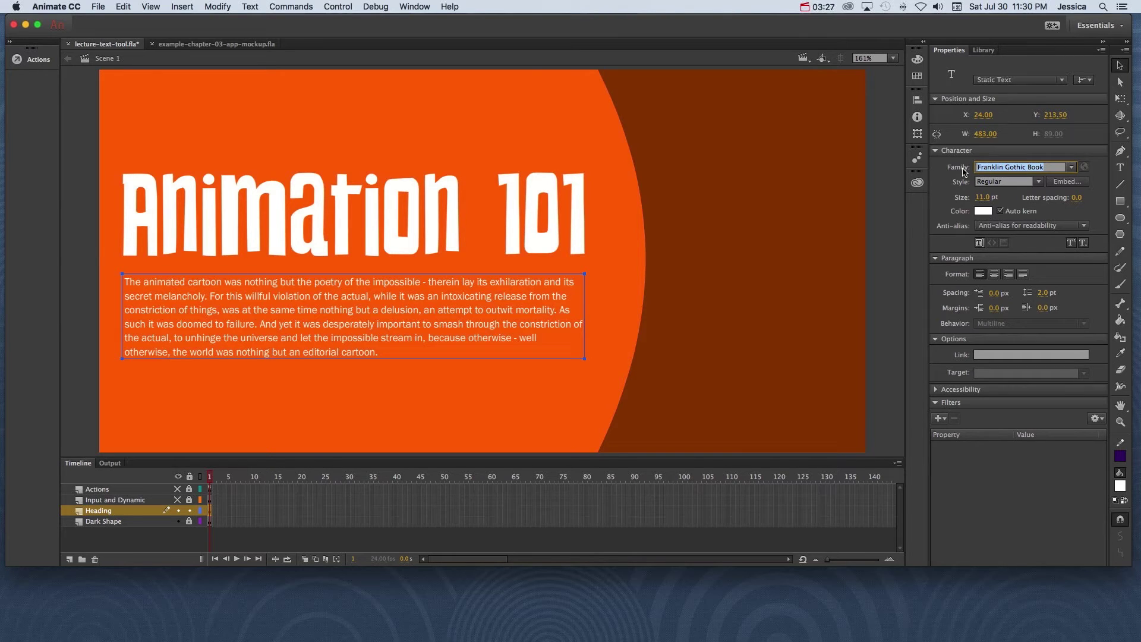
key(Down)
key(Down)
key(Down)
key(Down)
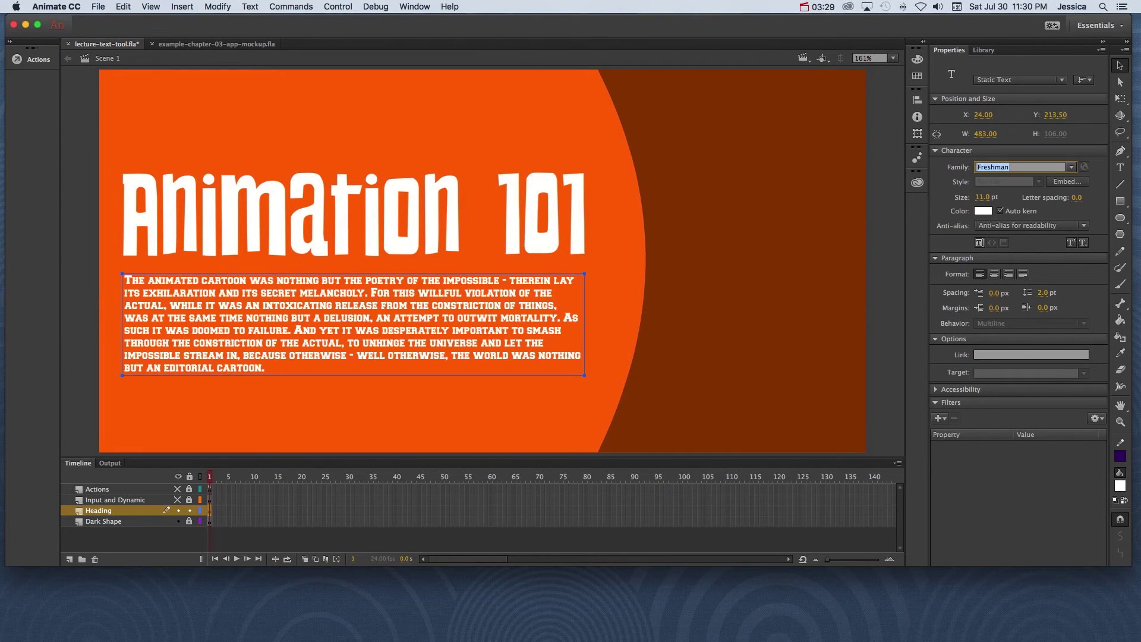
key(Down)
key(Down)
key(Down)
key(Down)
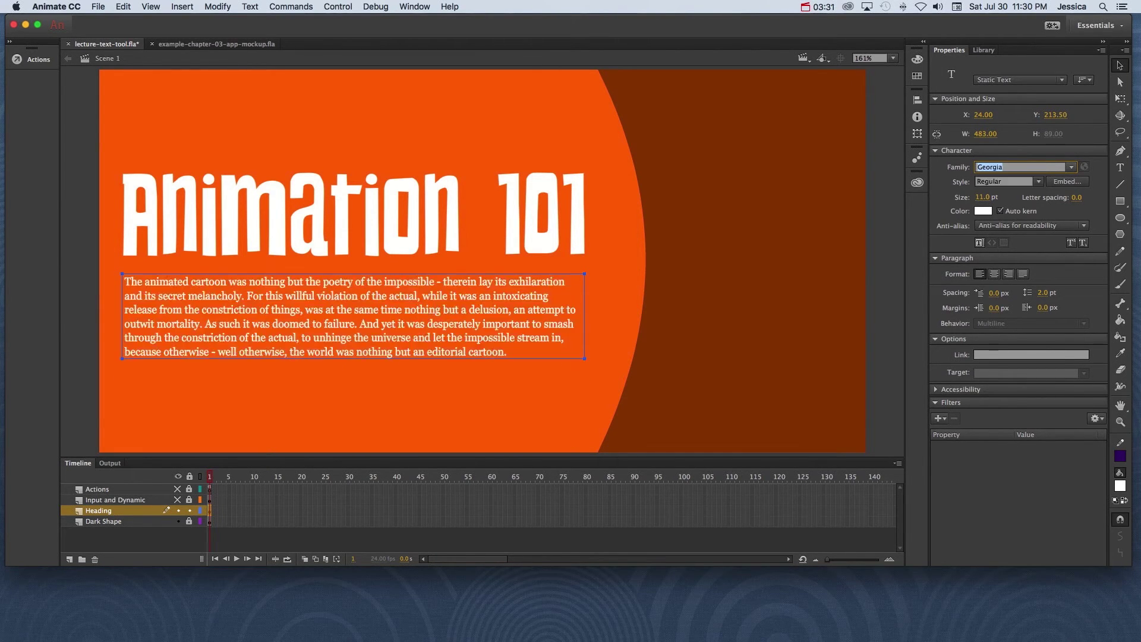
key(Down)
key(Down)
key(Down)
key(Down)
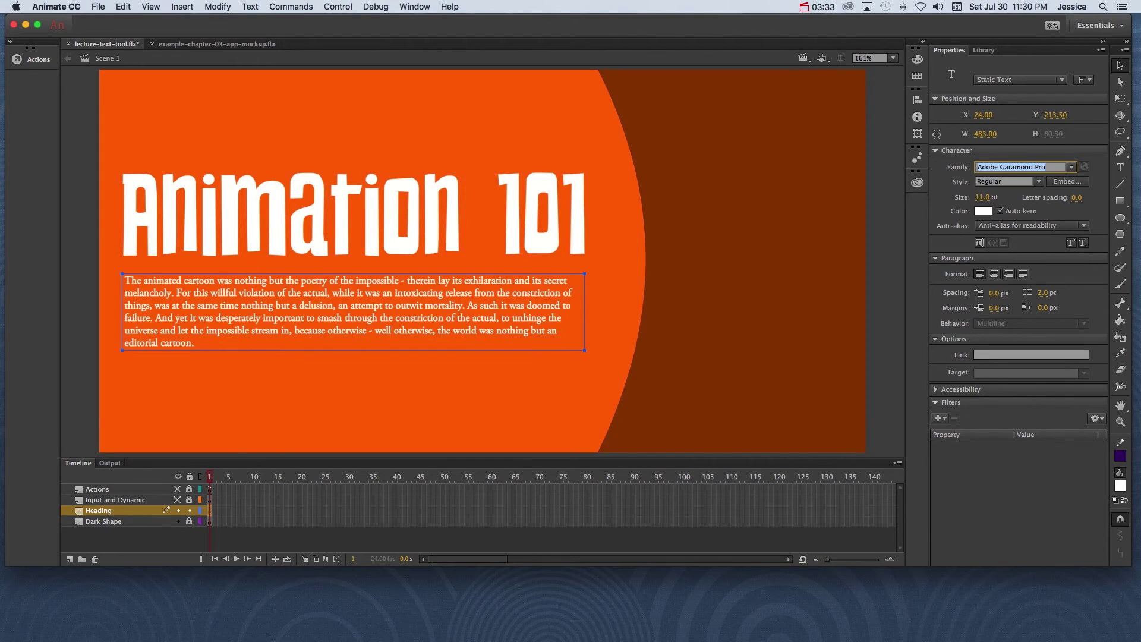
key(Down)
key(Down)
key(Down)
key(Down)
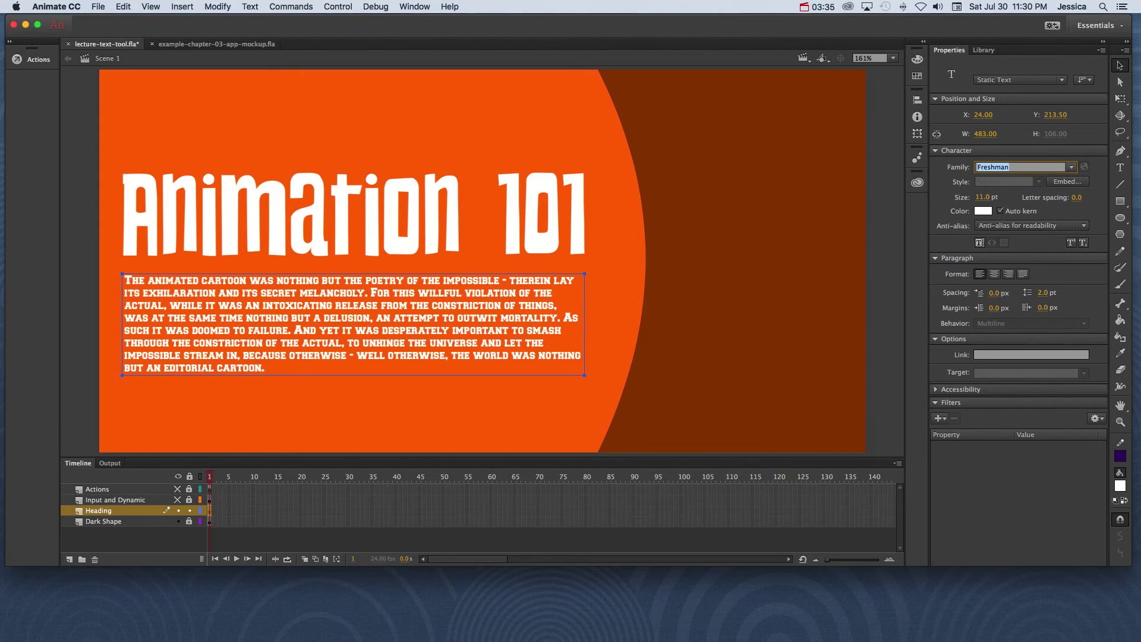
key(Down)
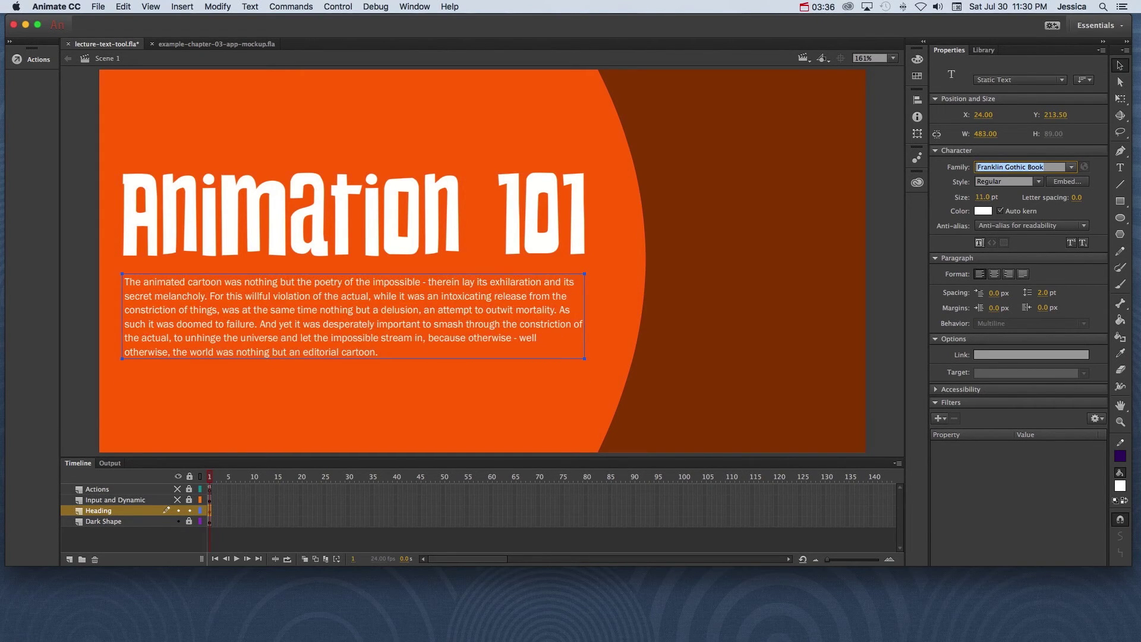
Turn on Selectable for the paragraph, highlight its text in the Cmd+Enter test movie, then close it.
click(979, 243)
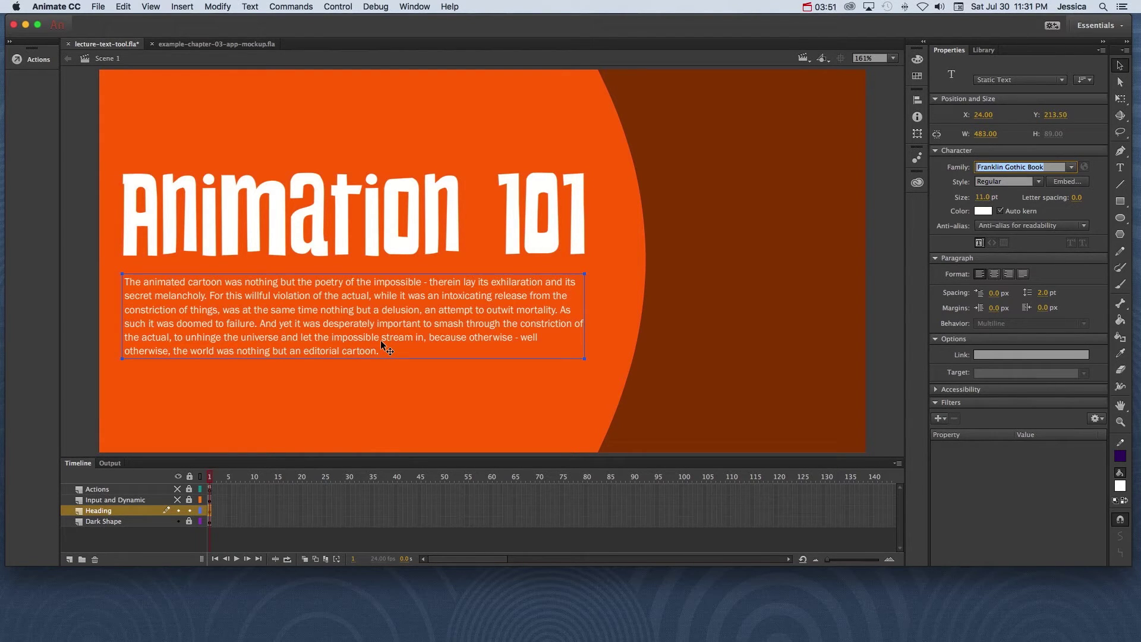
key(super+Return)
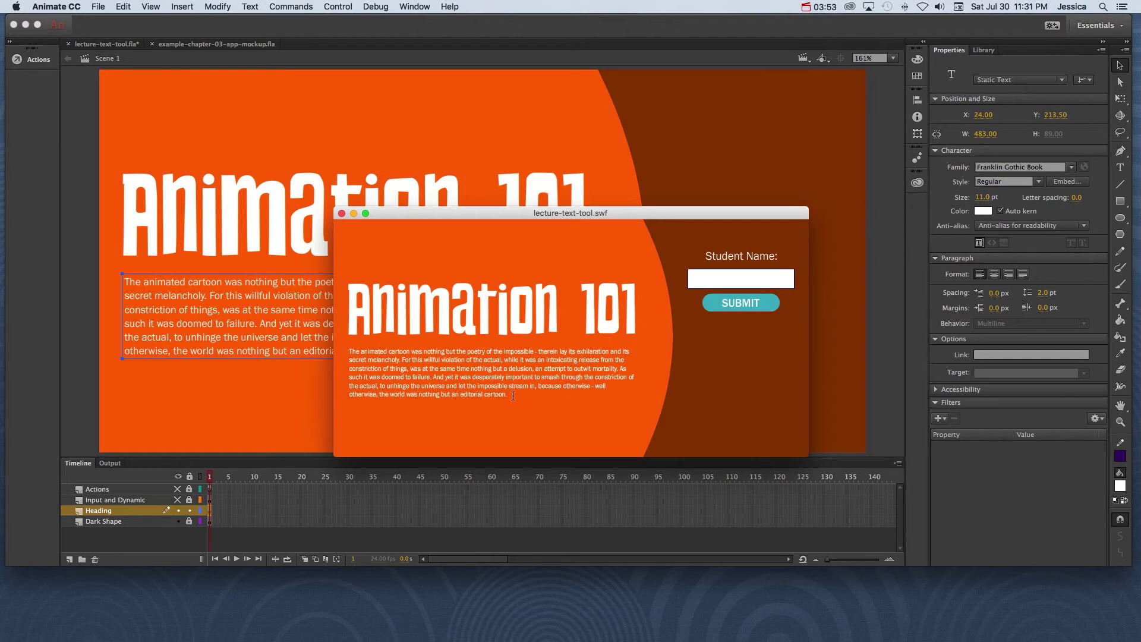
drag(514, 395, 347, 352)
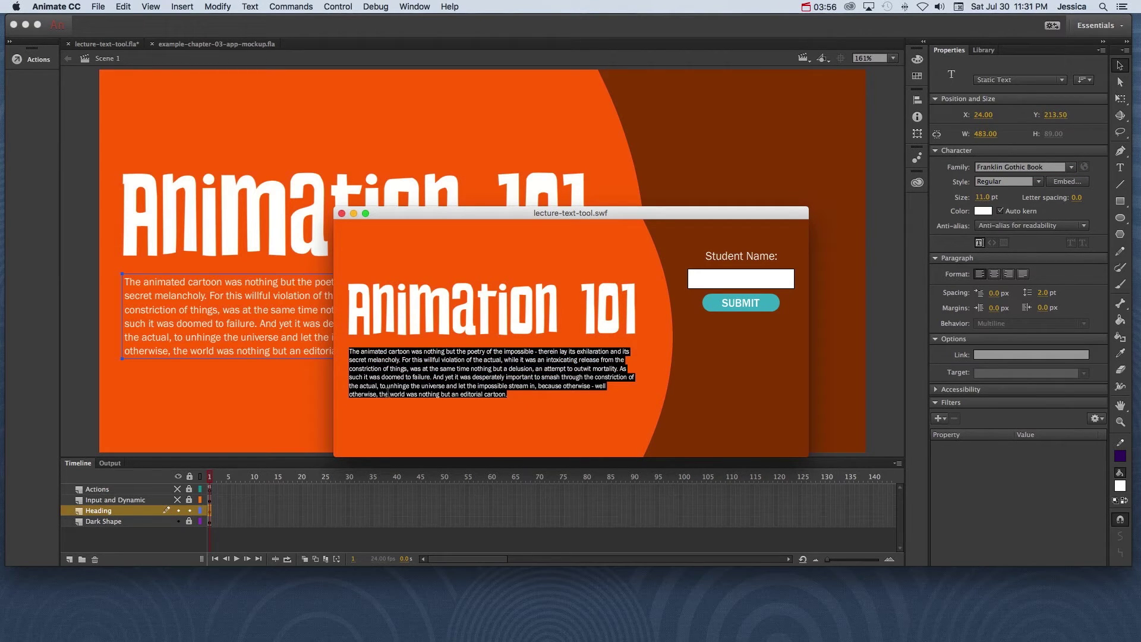
click(369, 302)
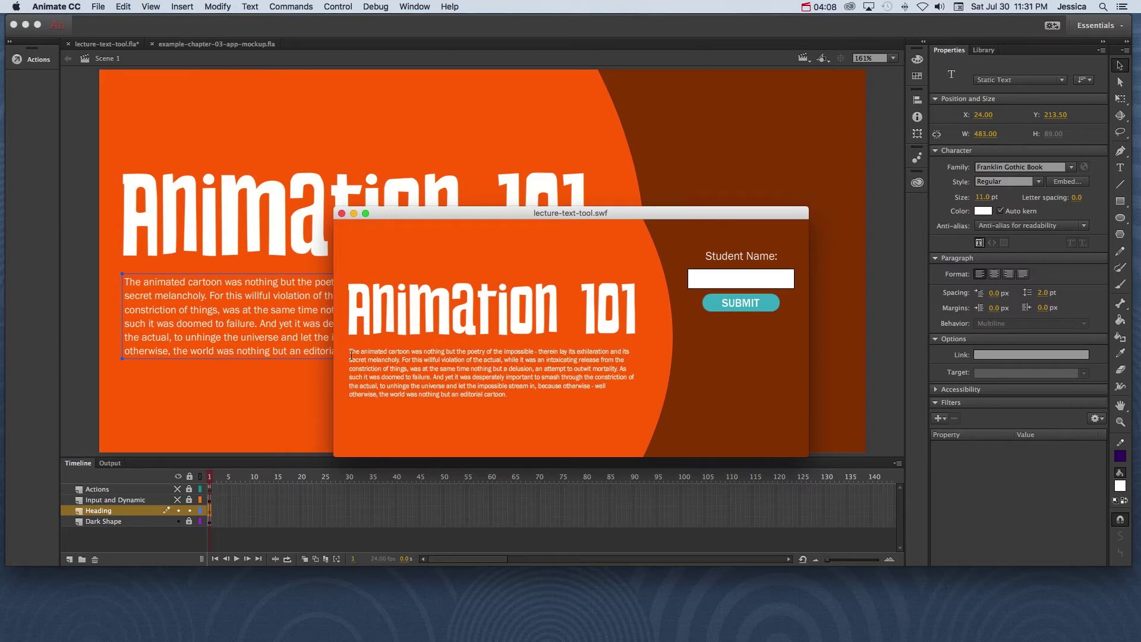
drag(352, 356, 518, 397)
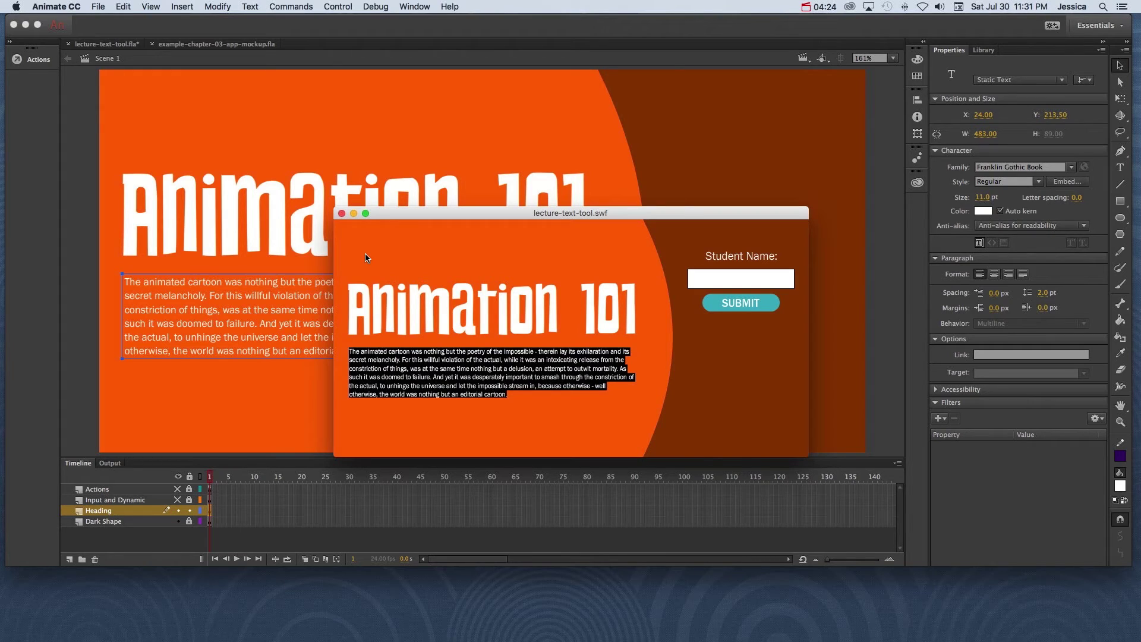
click(342, 214)
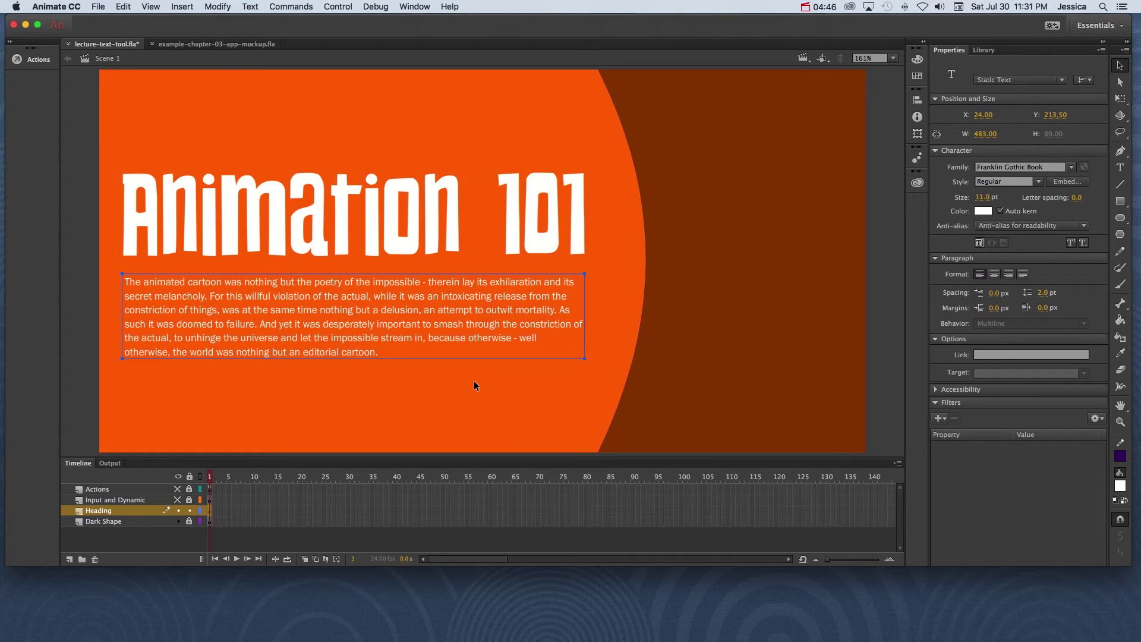
Try centre, right and justified alignment, then return the paragraph to left alignment.
click(995, 278)
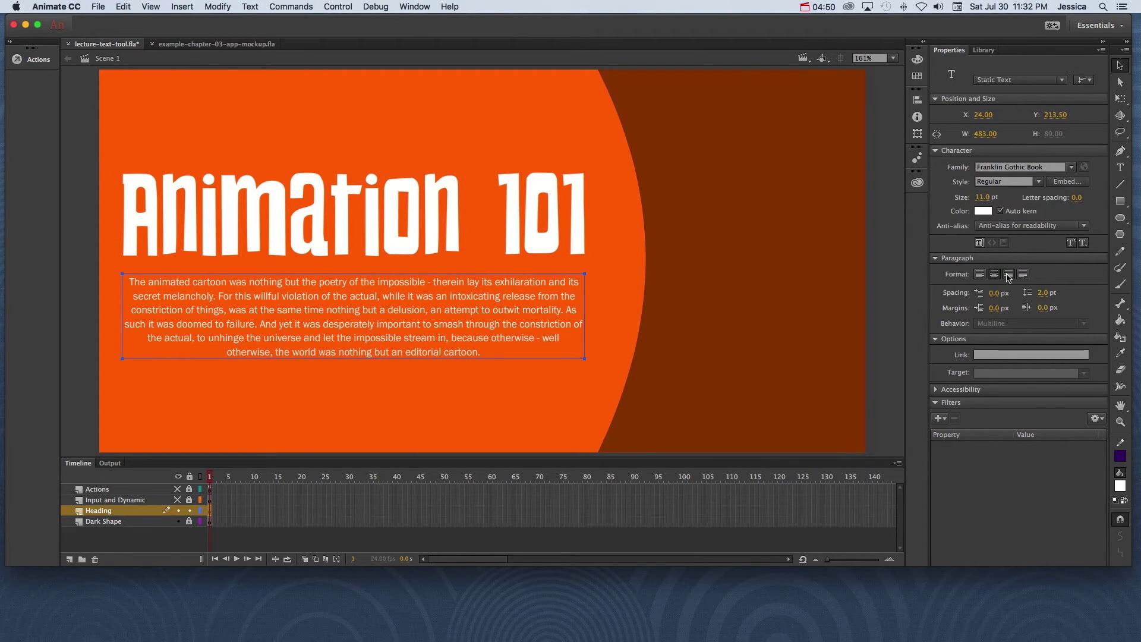
click(1009, 274)
click(1023, 275)
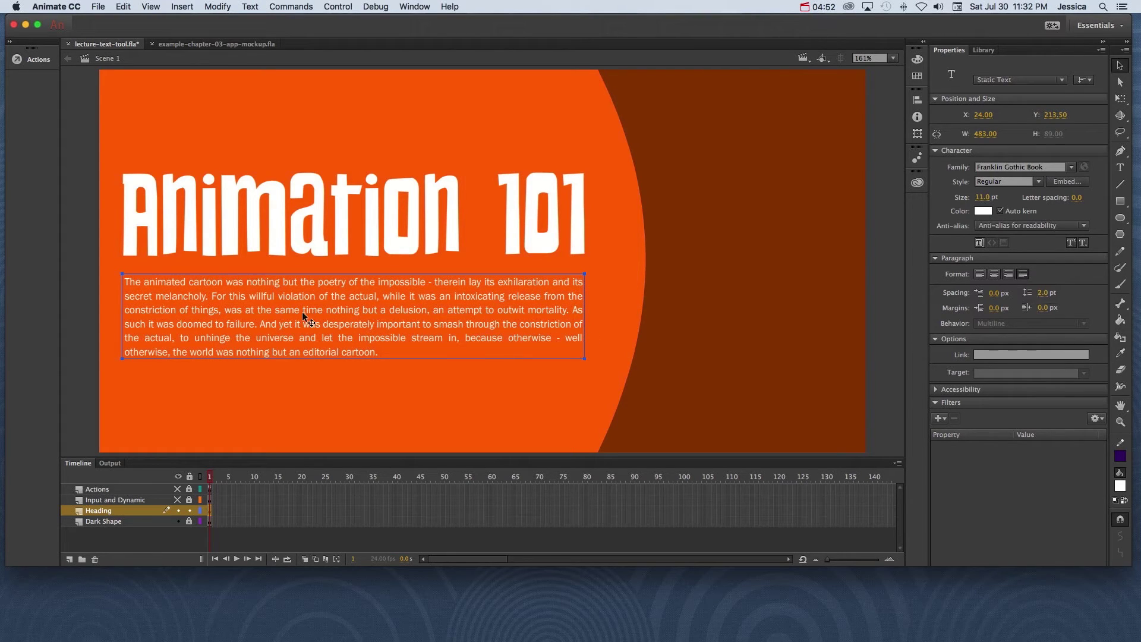
click(981, 277)
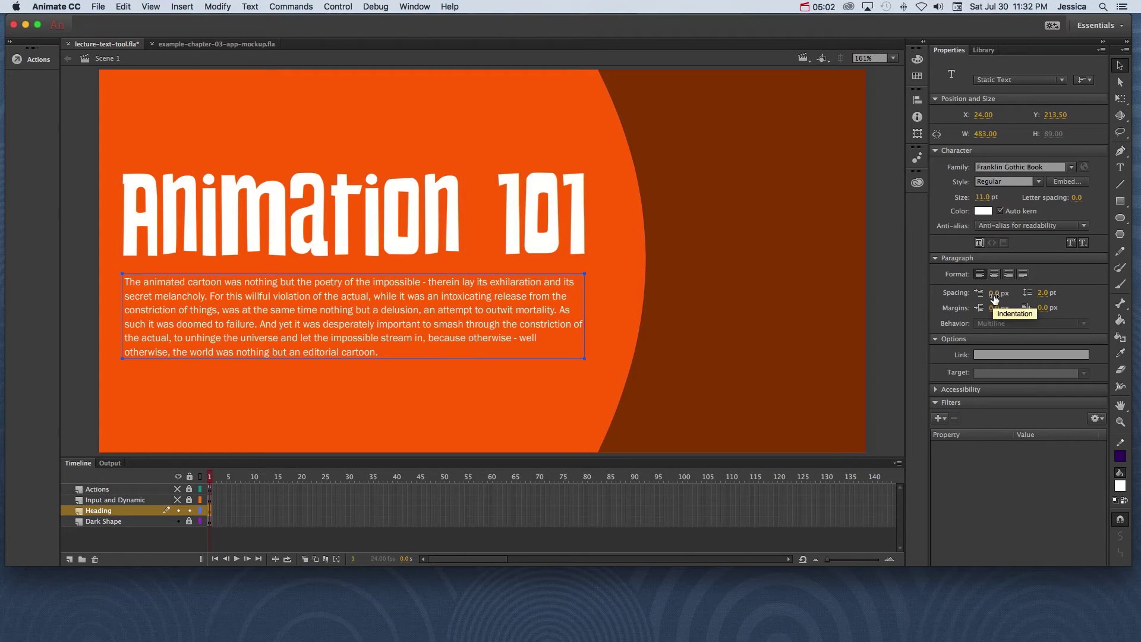
Set the paragraph's first-line indent to 0.
mouse_move(995, 299)
mouse_down()
mouse_move(1103, 303)
mouse_move(981, 308)
mouse_up()
click(996, 293)
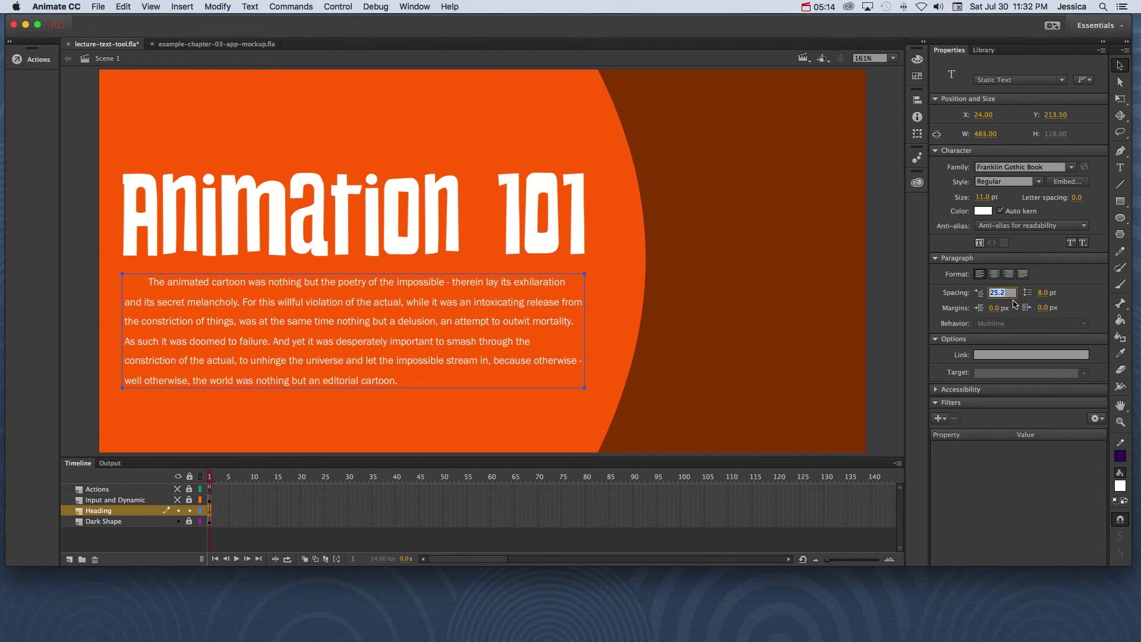
text(0)
key(Return)
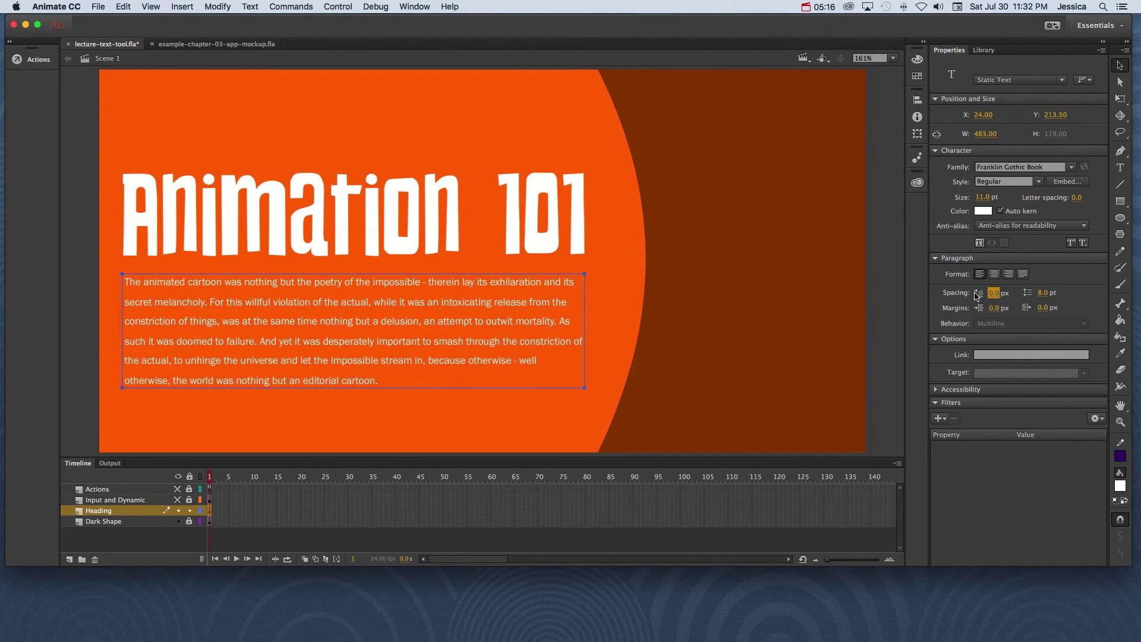
Set the paragraph's line spacing to 5 pt and deselect it.
click(1045, 293)
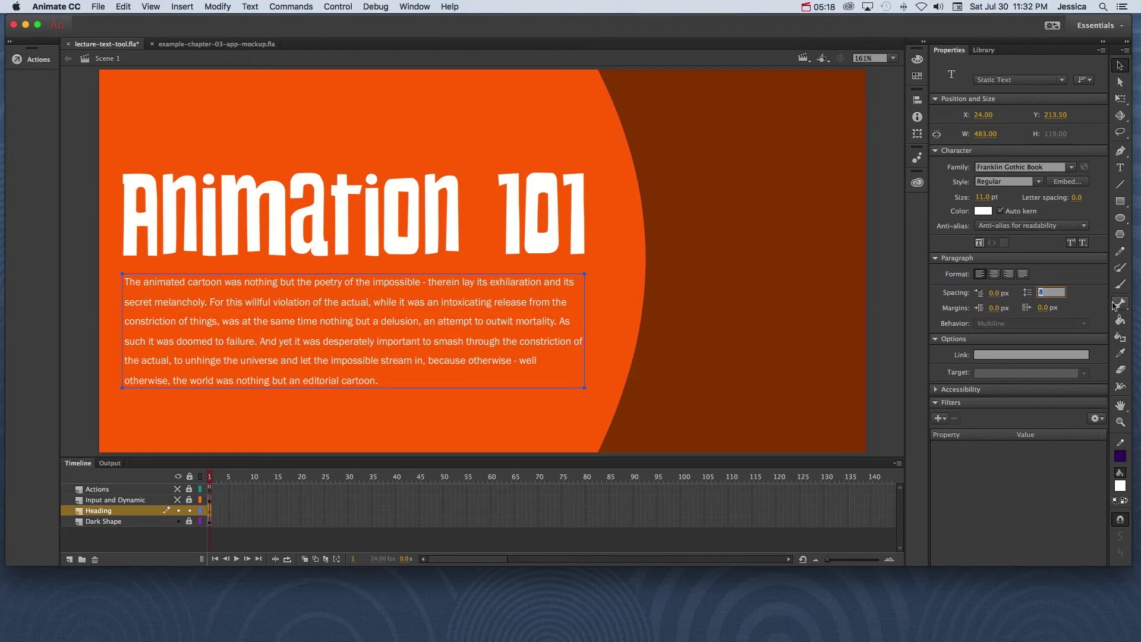
text(5)
key(Return)
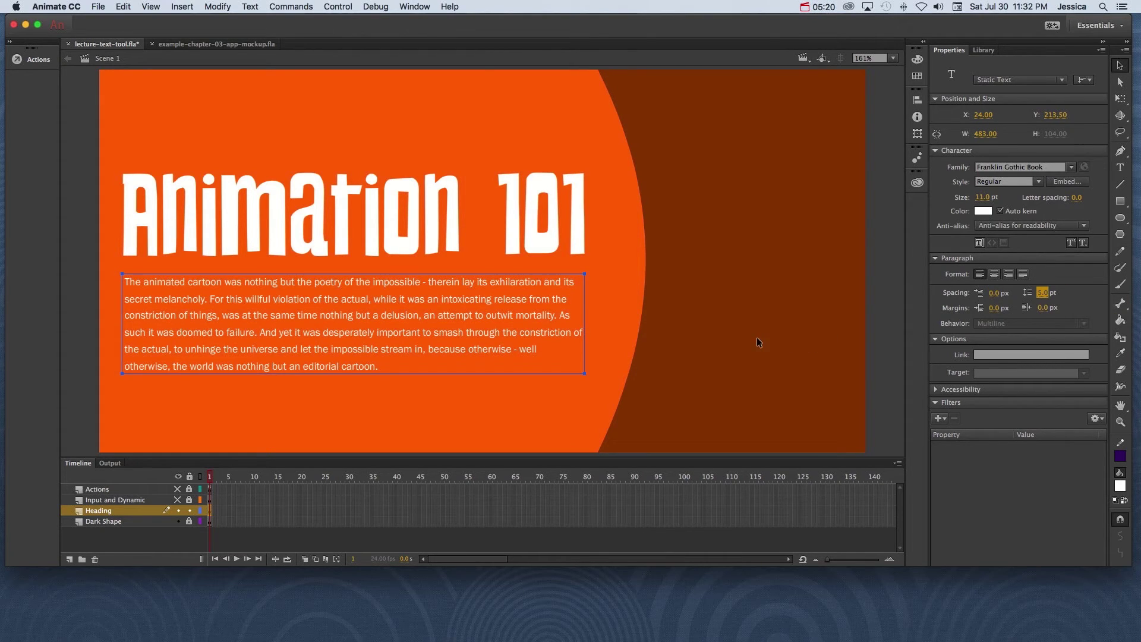
click(597, 314)
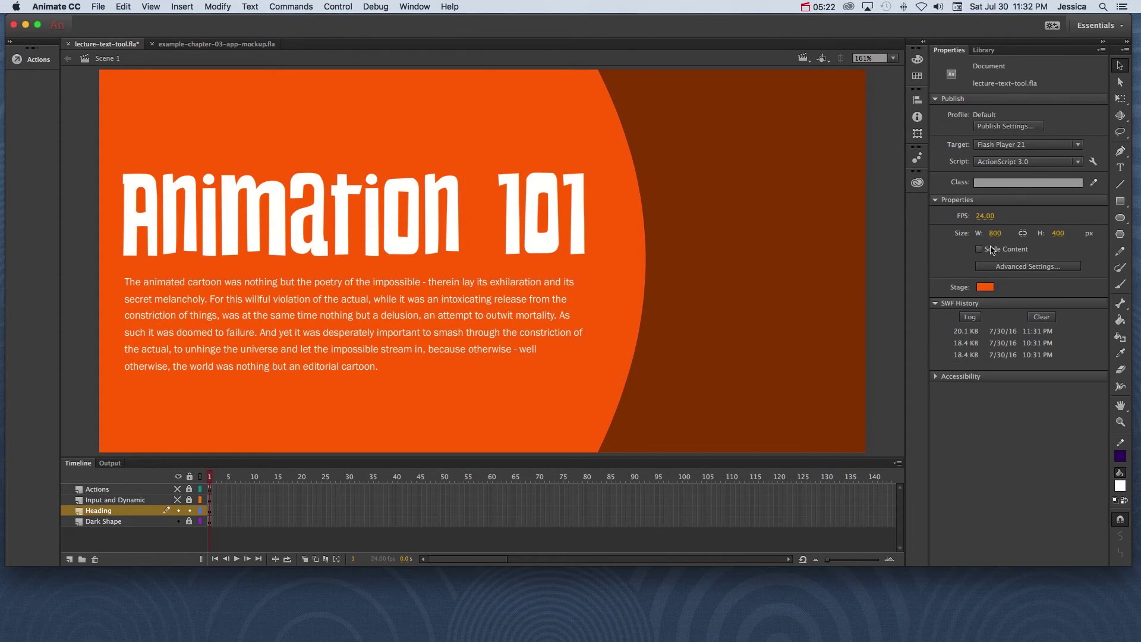
With the Text tool, review the Static, Dynamic and Input Text type options.
click(1121, 170)
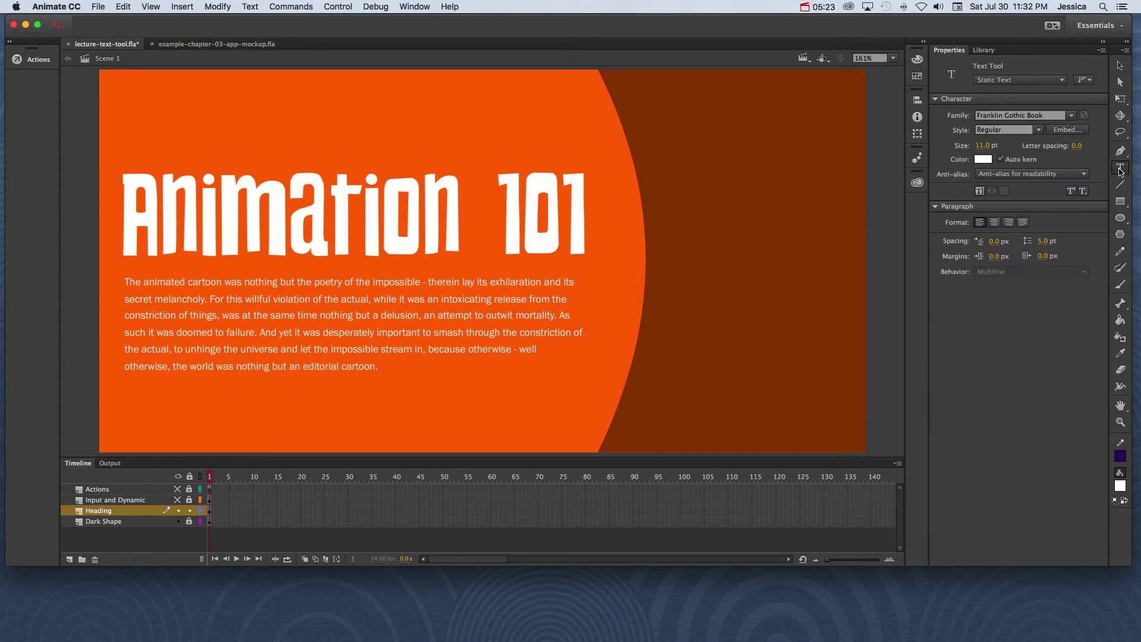
click(1011, 83)
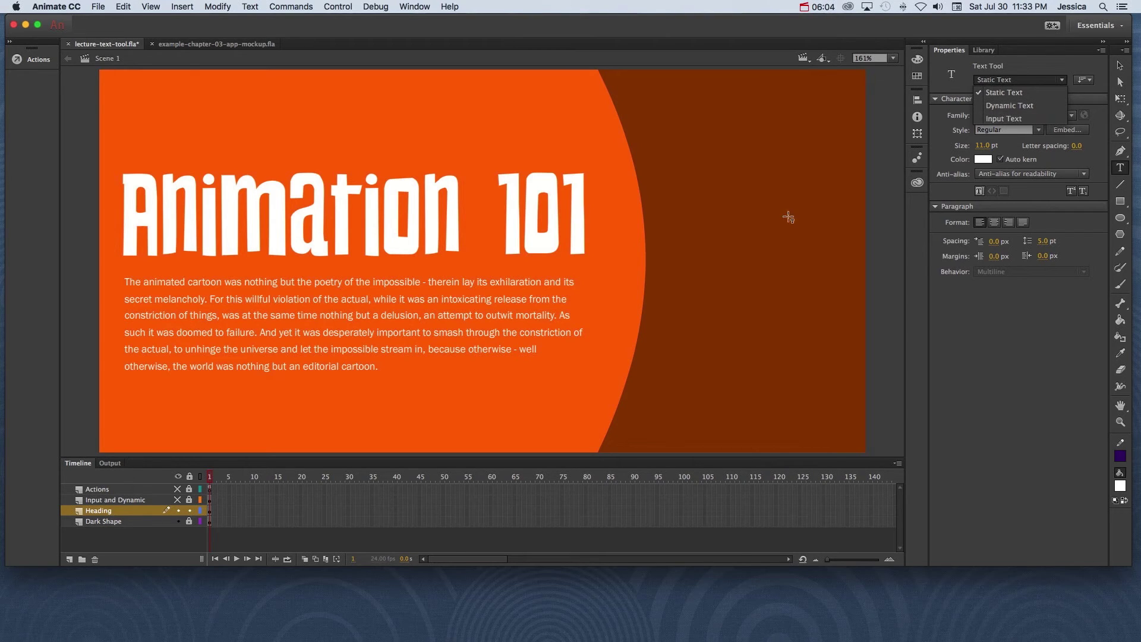
Show and unlock the Actions and Input and Dynamic layers, lock Heading, and pick the Selection tool.
drag(179, 490, 179, 502)
click(189, 489)
click(189, 500)
click(189, 510)
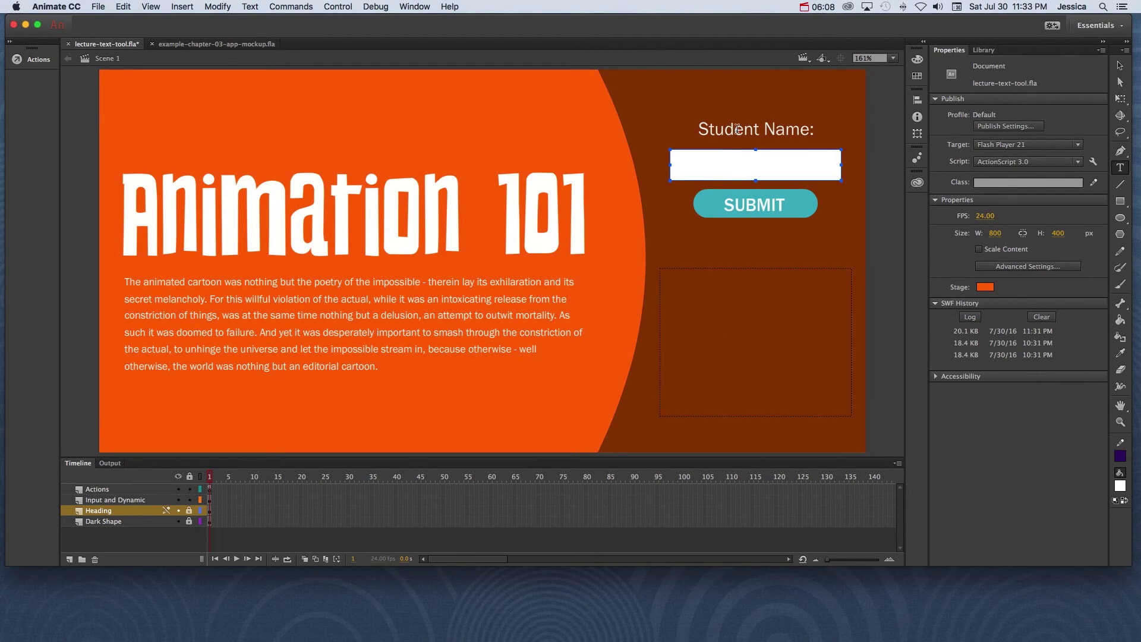
click(1117, 70)
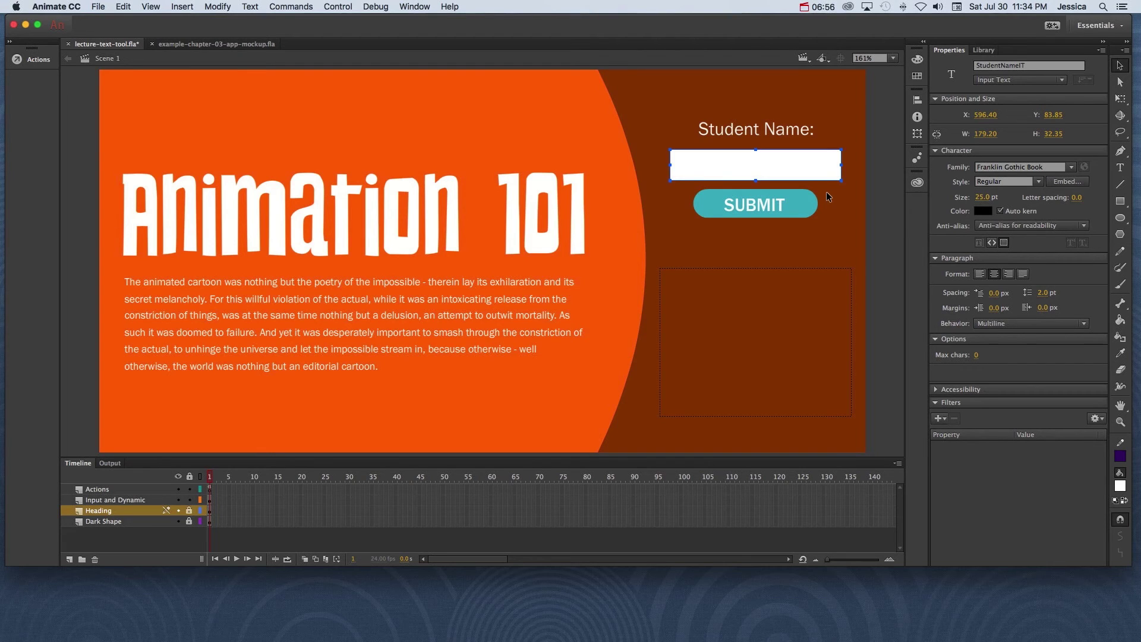
Select the WelcomeMsgDT text box and leave its border turned off.
click(780, 274)
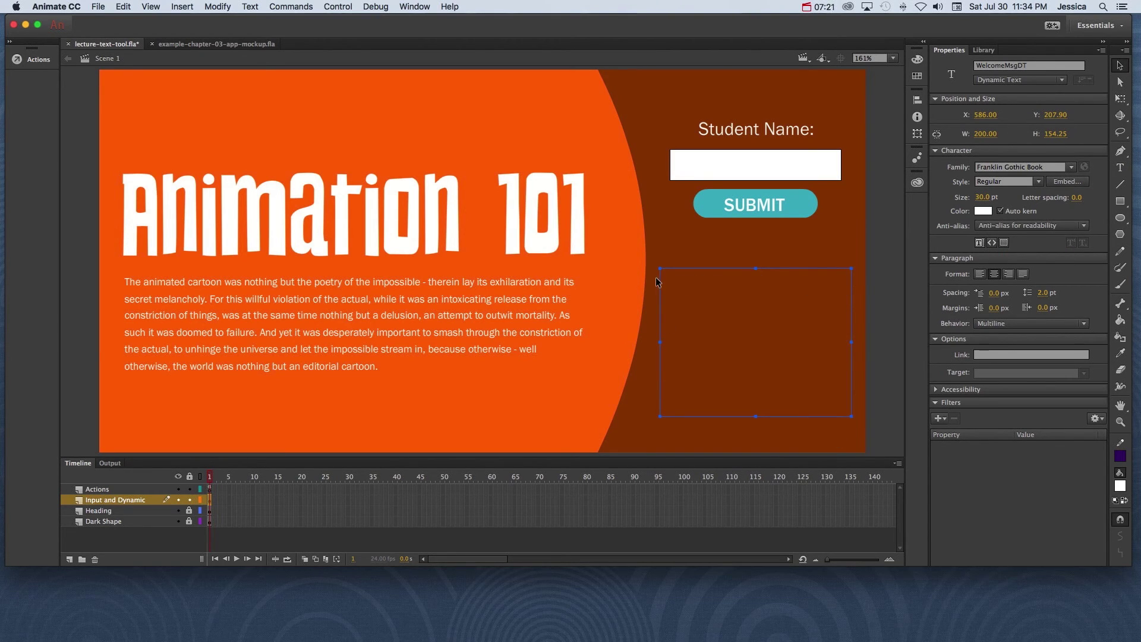
click(891, 280)
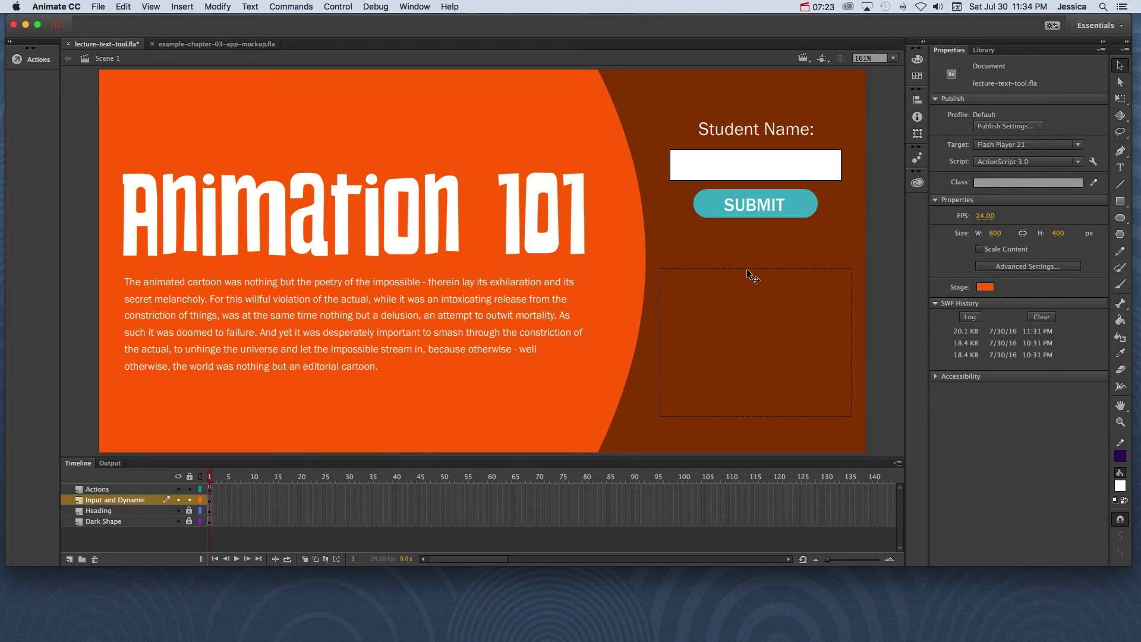
click(845, 273)
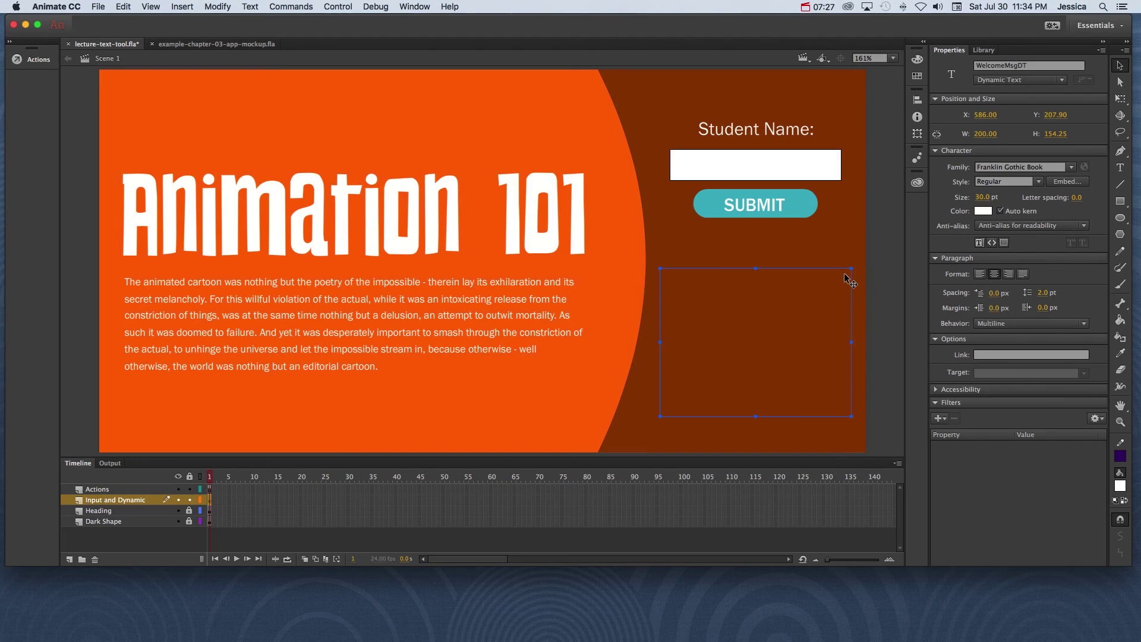
click(1005, 243)
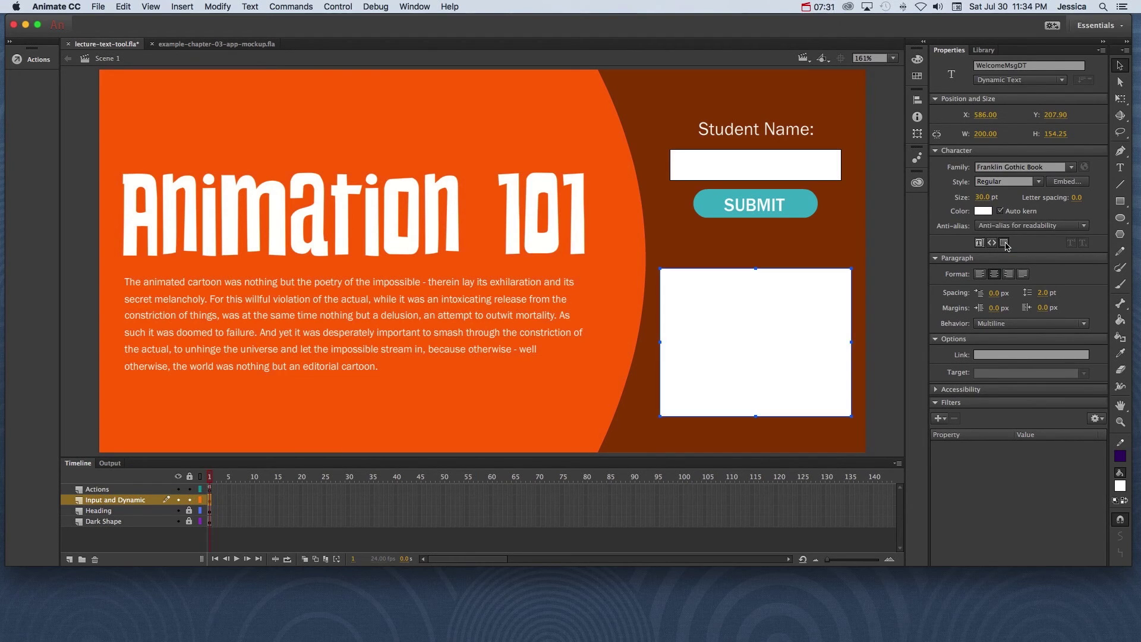
click(1005, 243)
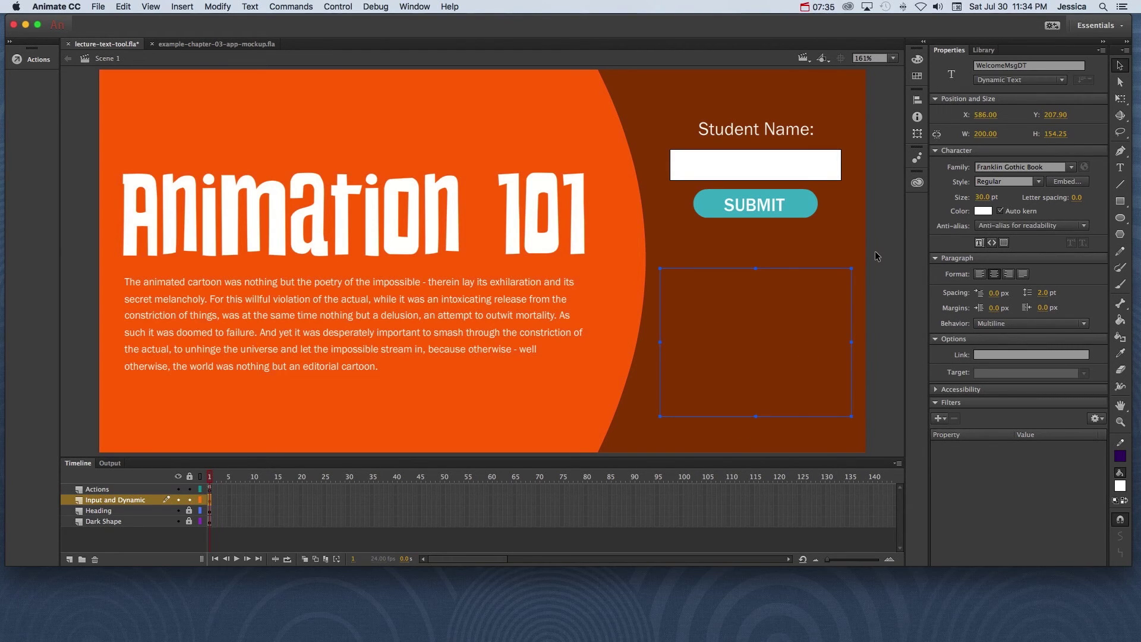
Turn on the border around the StudentNameIT input field, then compare both text boxes.
click(801, 167)
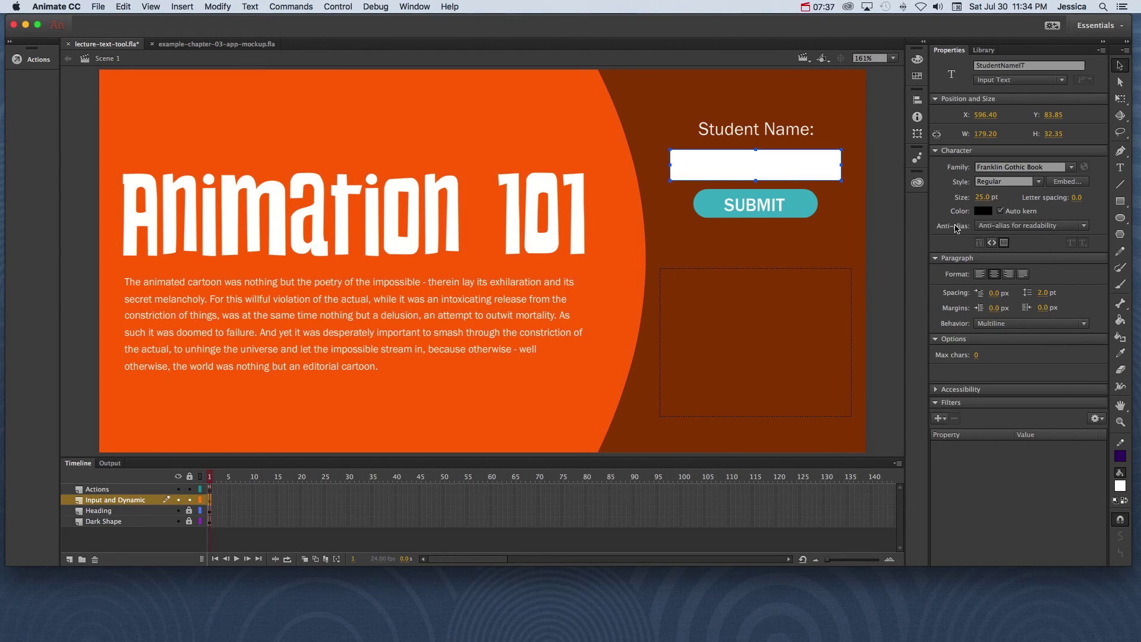
click(1005, 242)
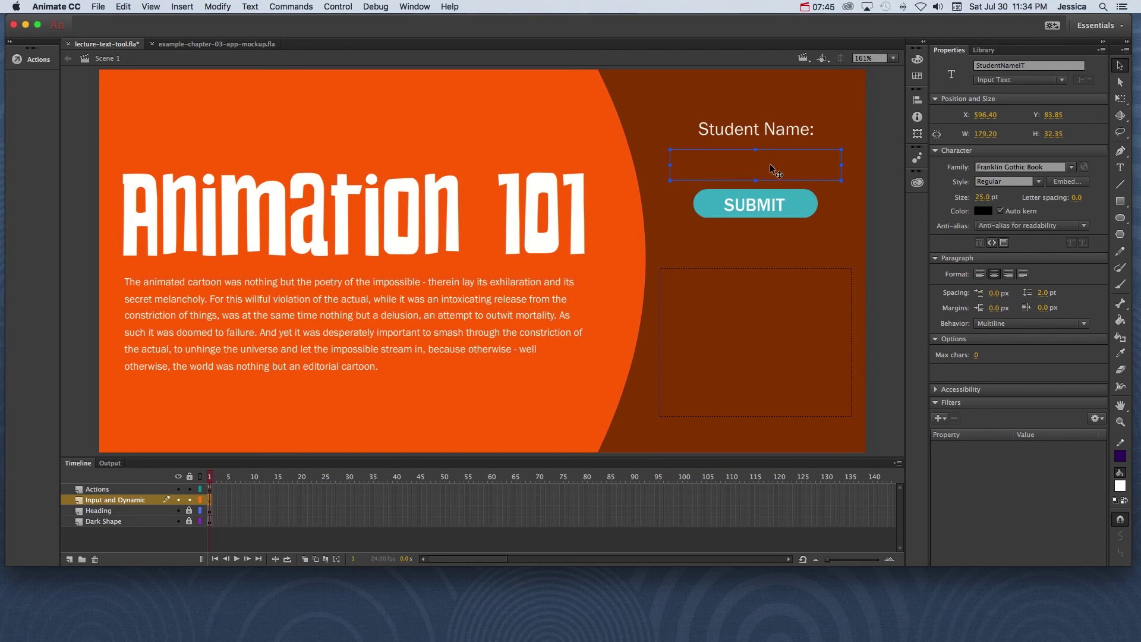
click(1004, 242)
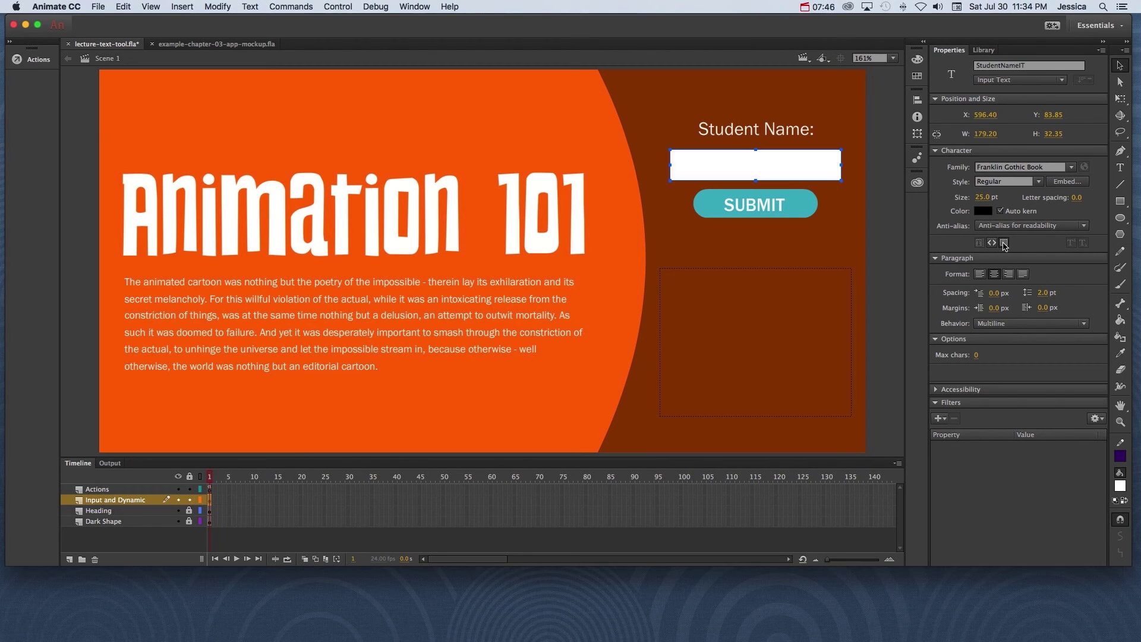
click(848, 287)
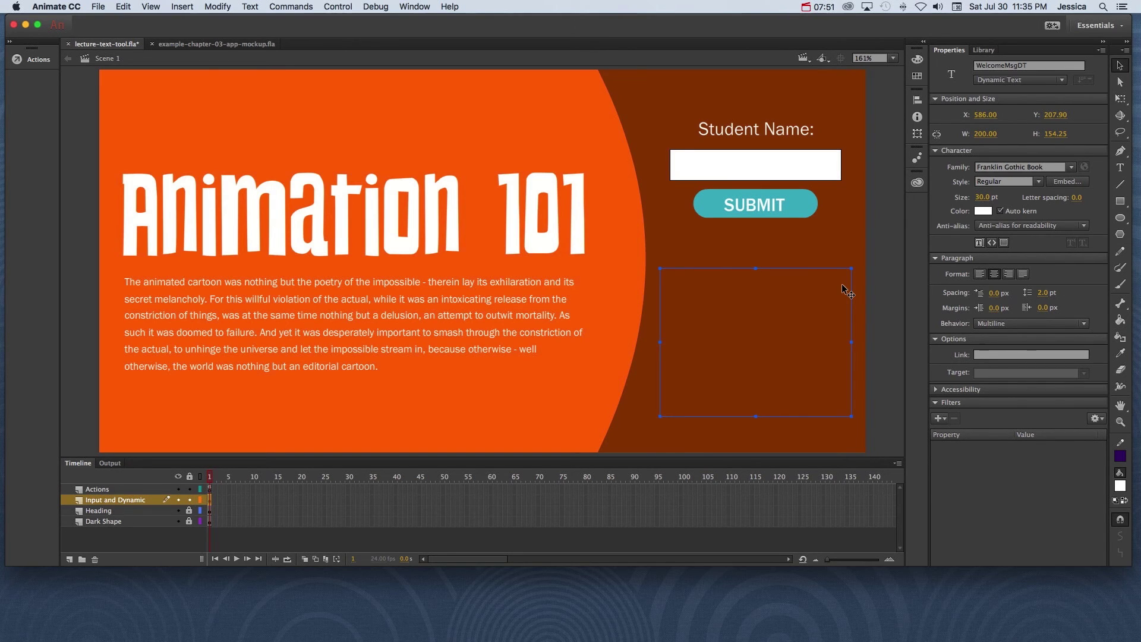
click(807, 170)
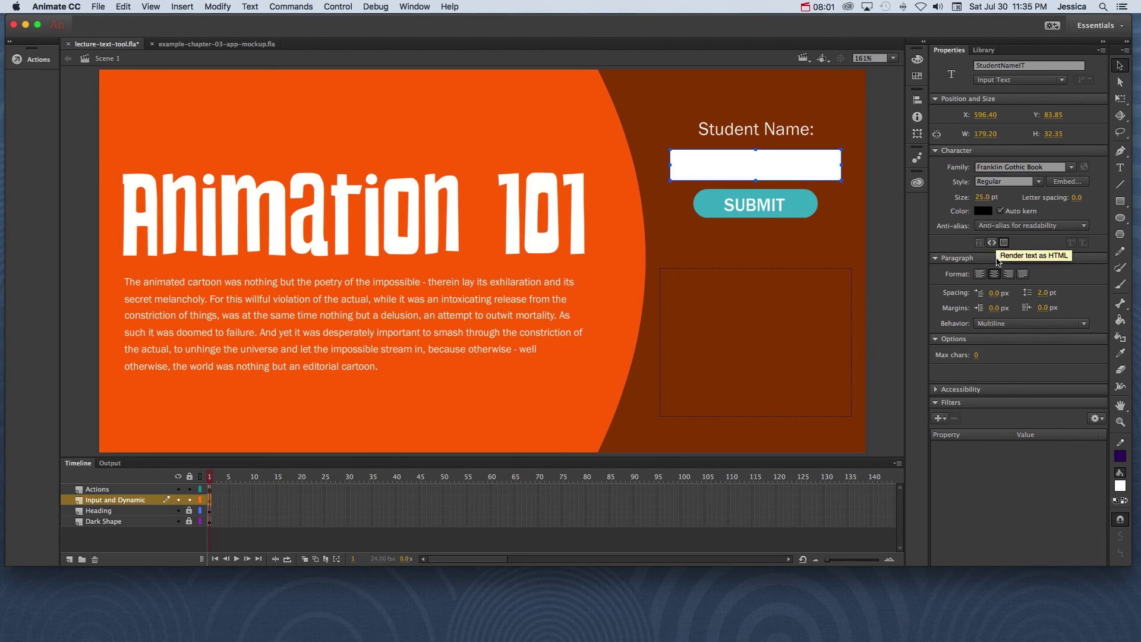
click(743, 276)
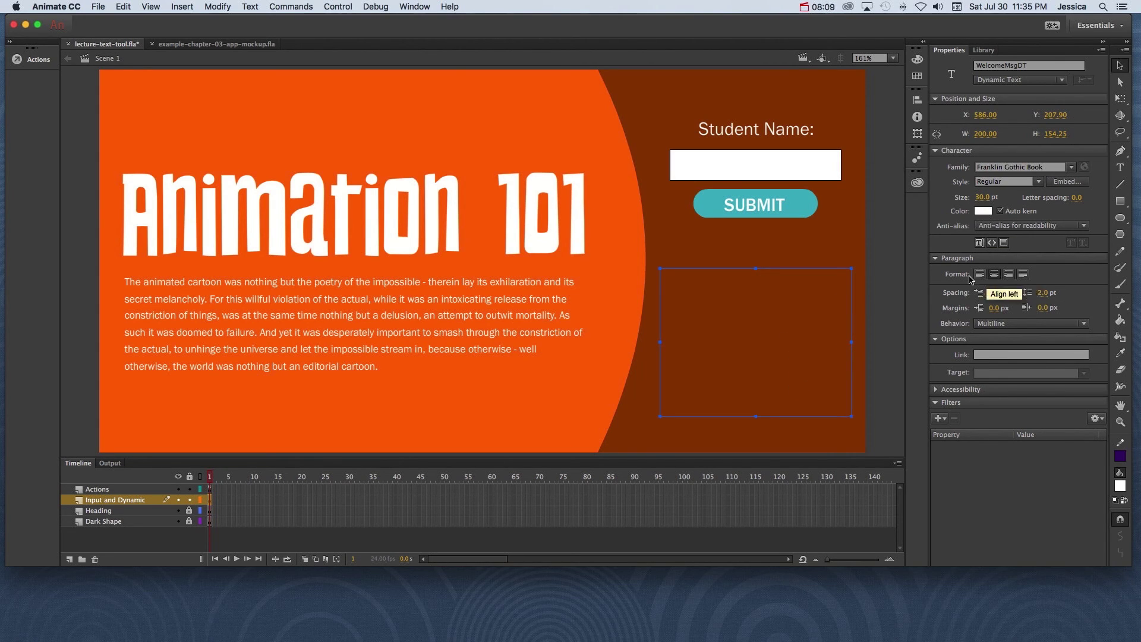
click(37, 60)
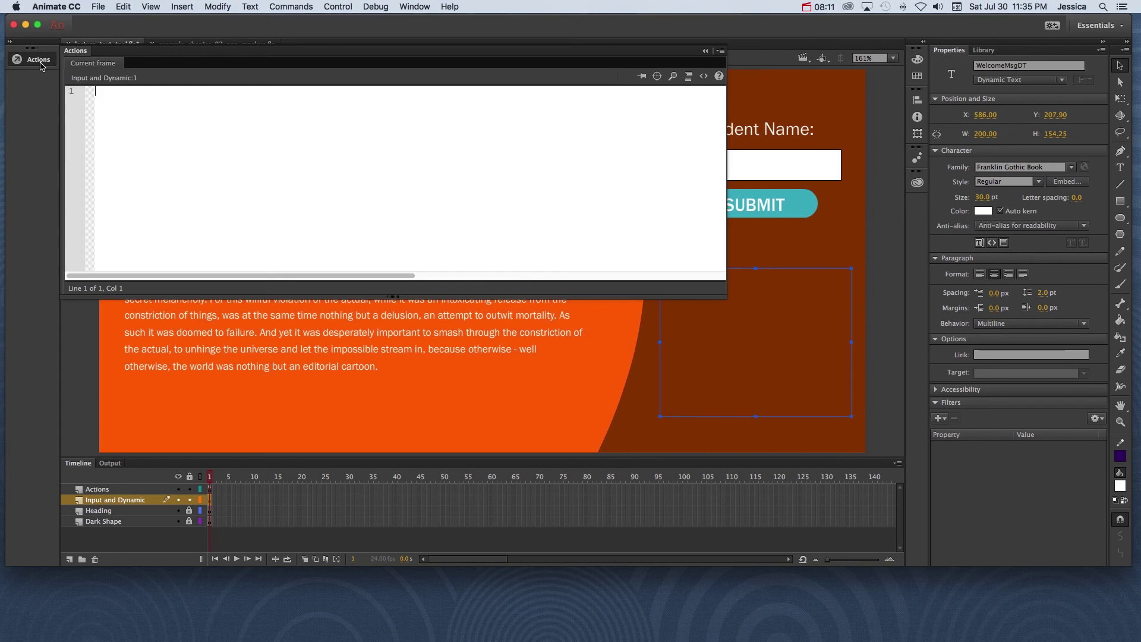
click(210, 488)
click(32, 63)
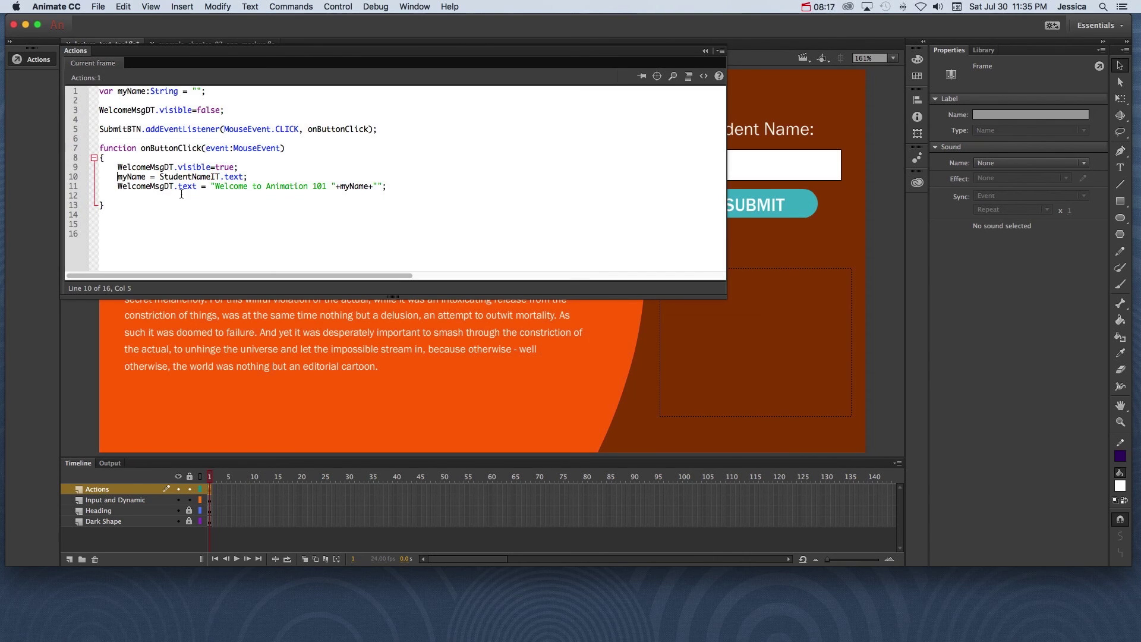
drag(216, 187, 231, 188)
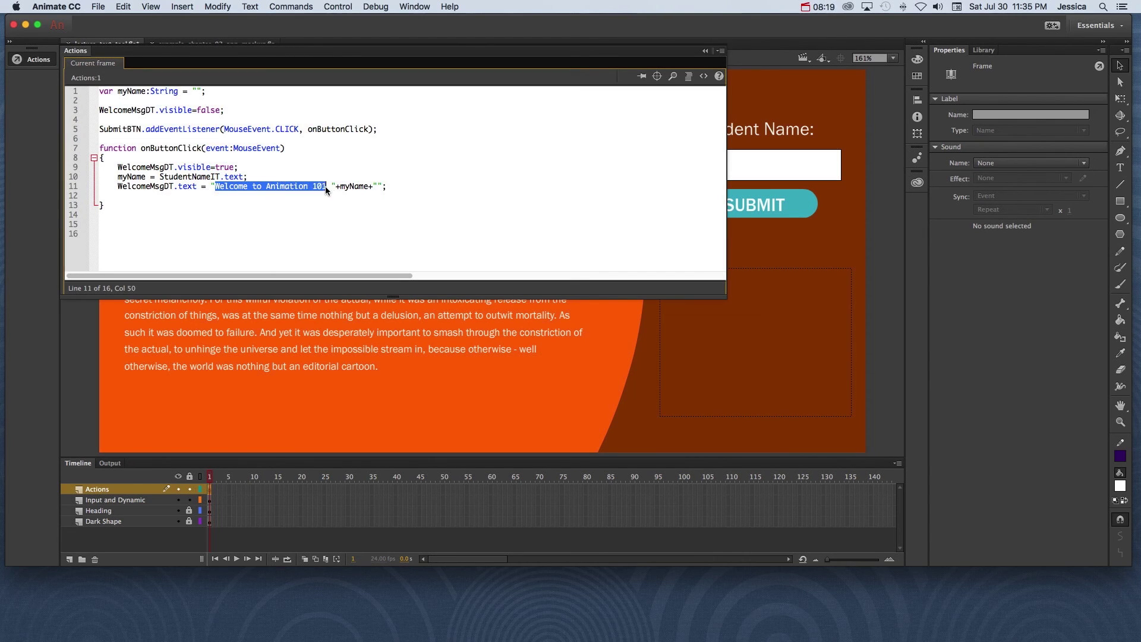
drag(337, 187, 372, 187)
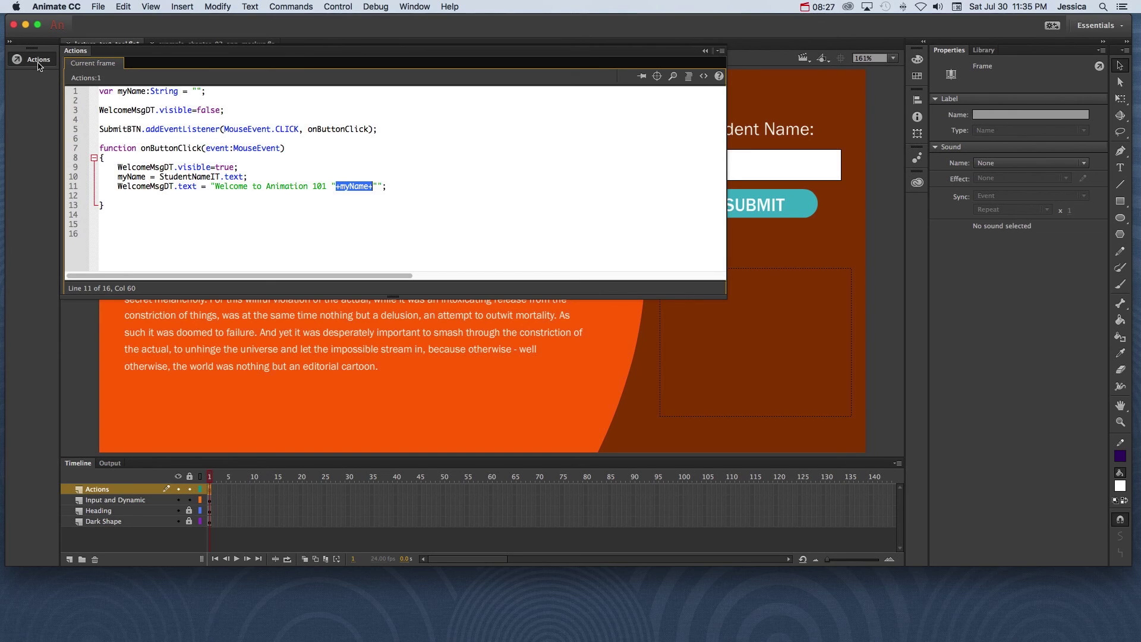
key(F9)
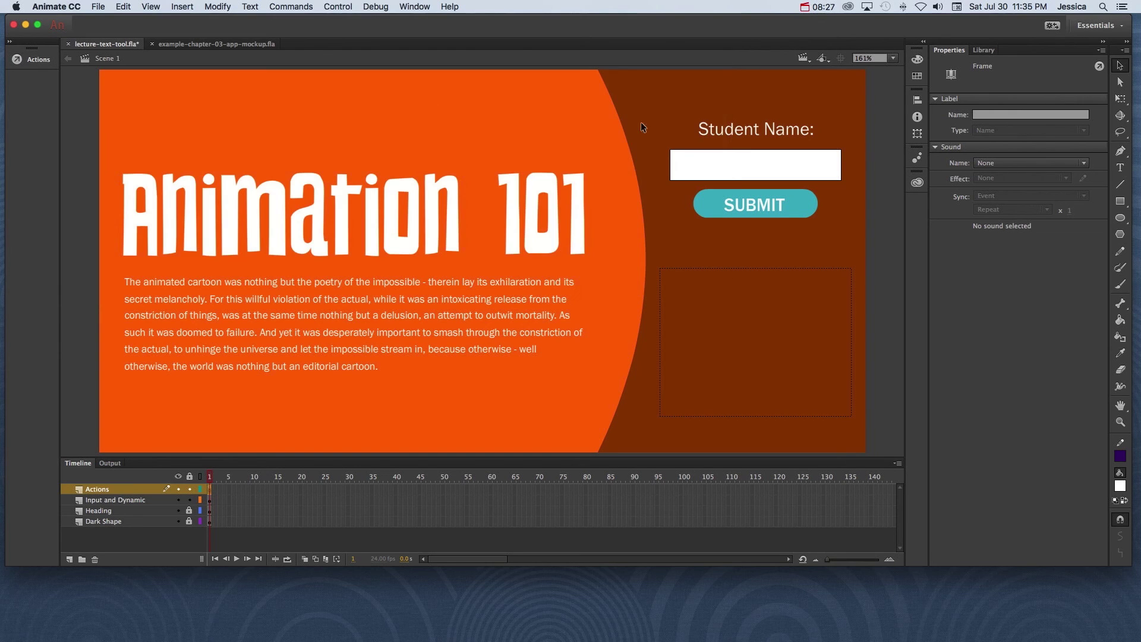
Test the movie, enter a student name and submit it to see the welcome message.
click(880, 235)
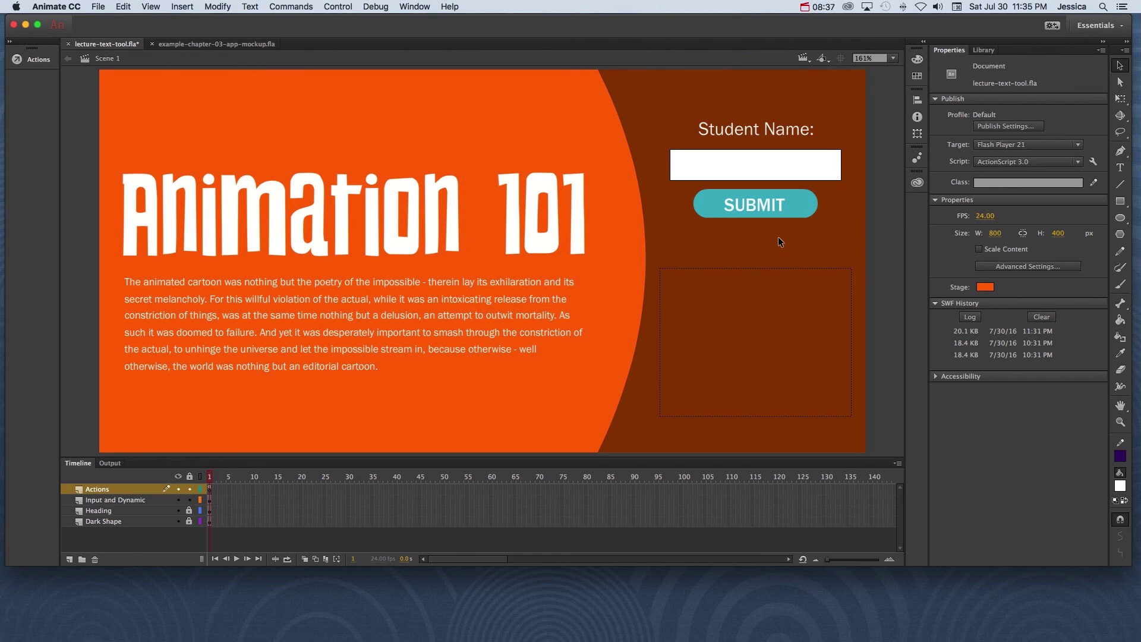
key(super+Return)
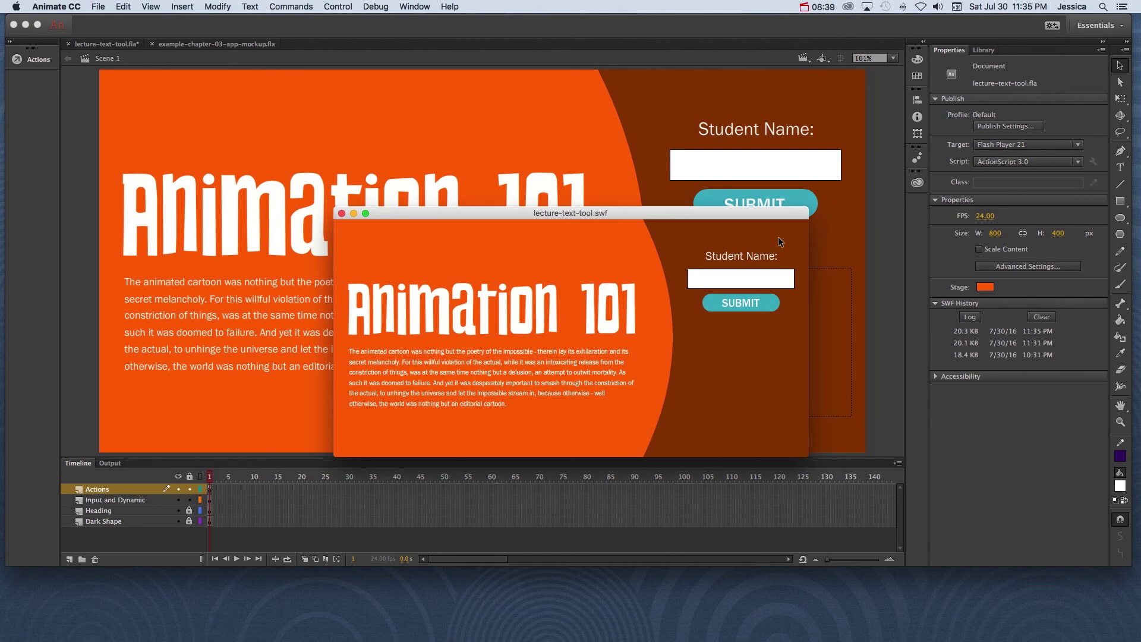
drag(572, 211, 519, 199)
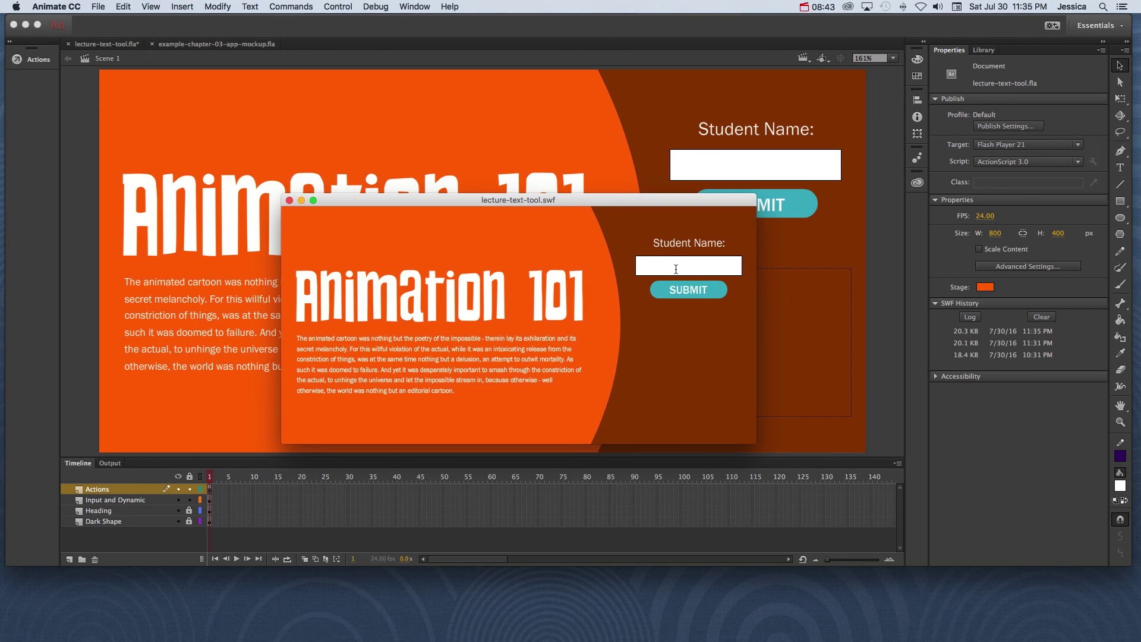
text(Jessica)
click(685, 294)
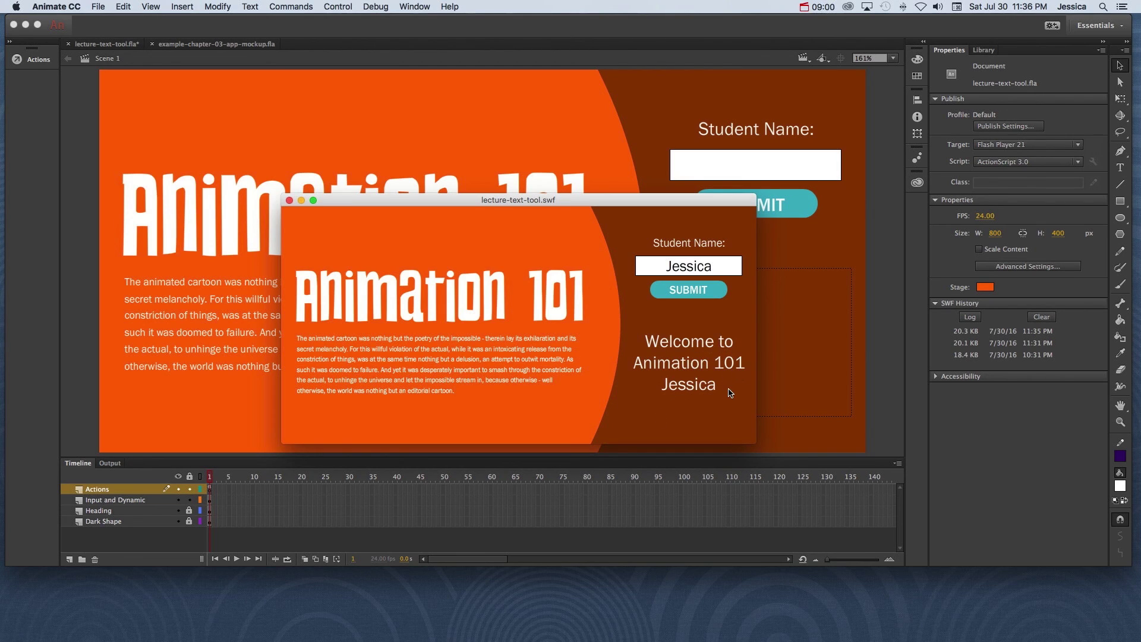
Replace the name with a second student name, submit it, and close the preview.
double_click(699, 270)
key(BackSpace)
text(RE)
key(BackSpace)
text(eginald)
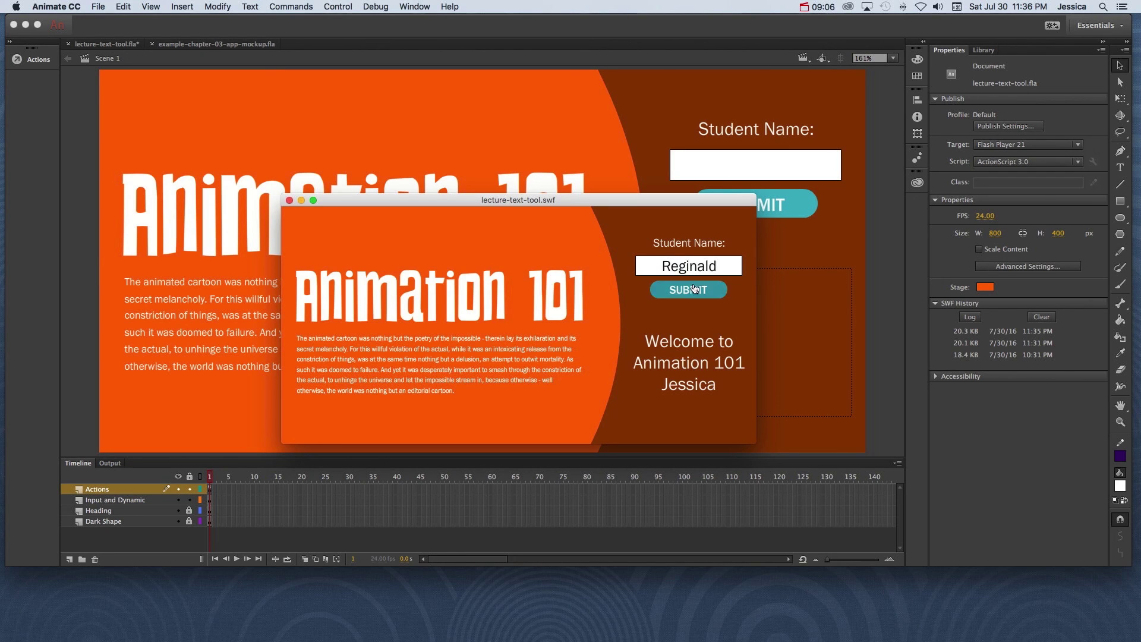
click(695, 290)
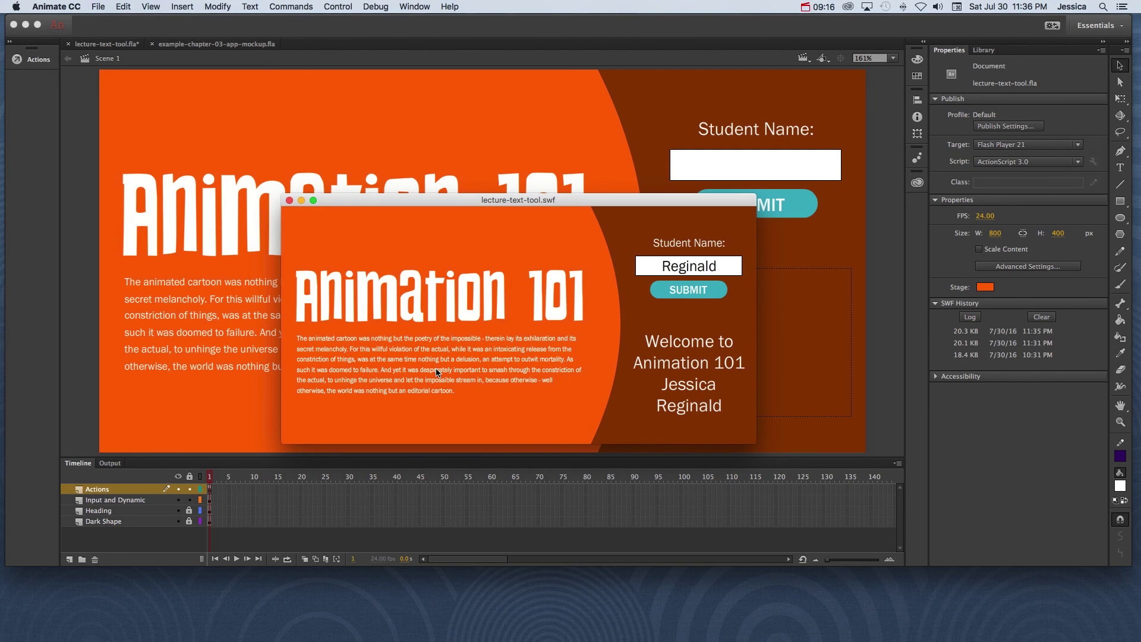
click(289, 200)
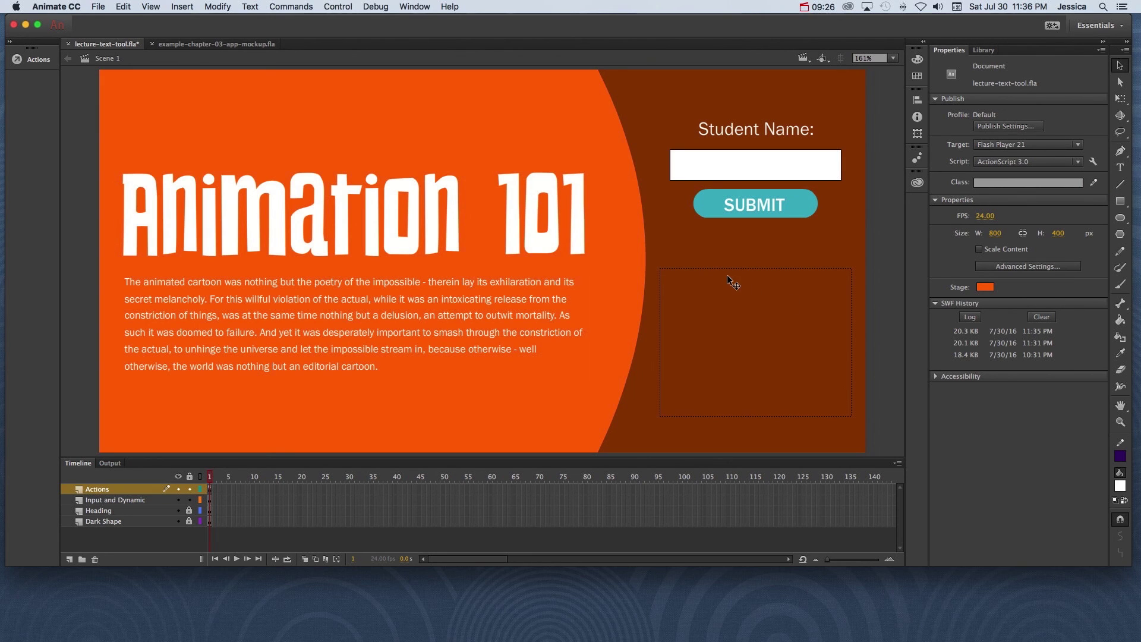
Select the Text tool, preset to white 30 pt Franklin Gothic Book Dynamic Text.
click(1121, 167)
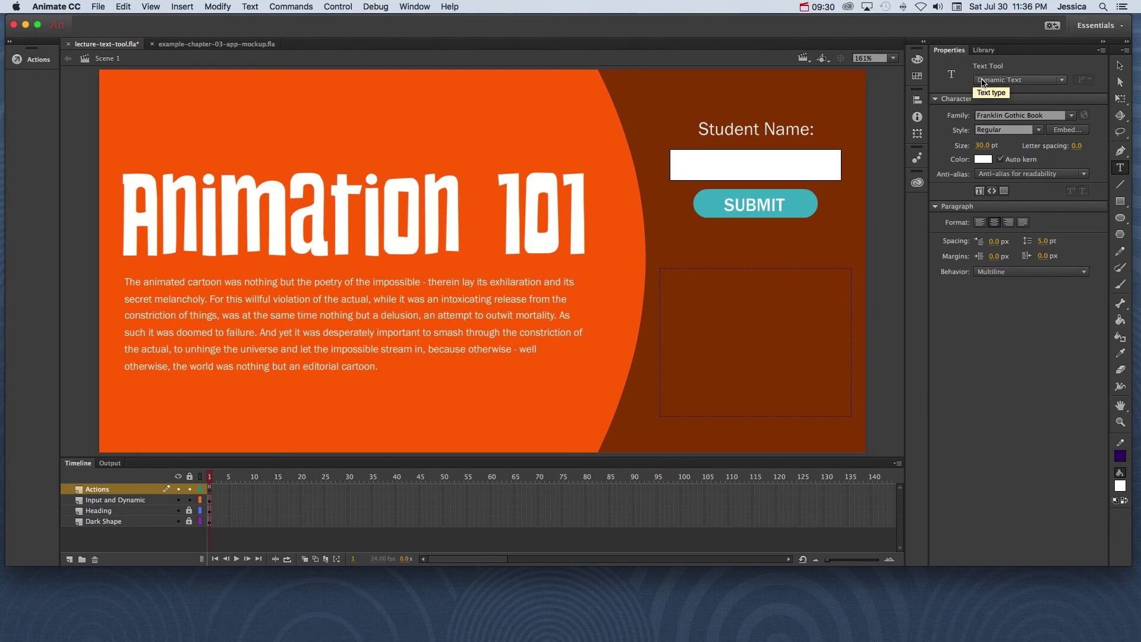